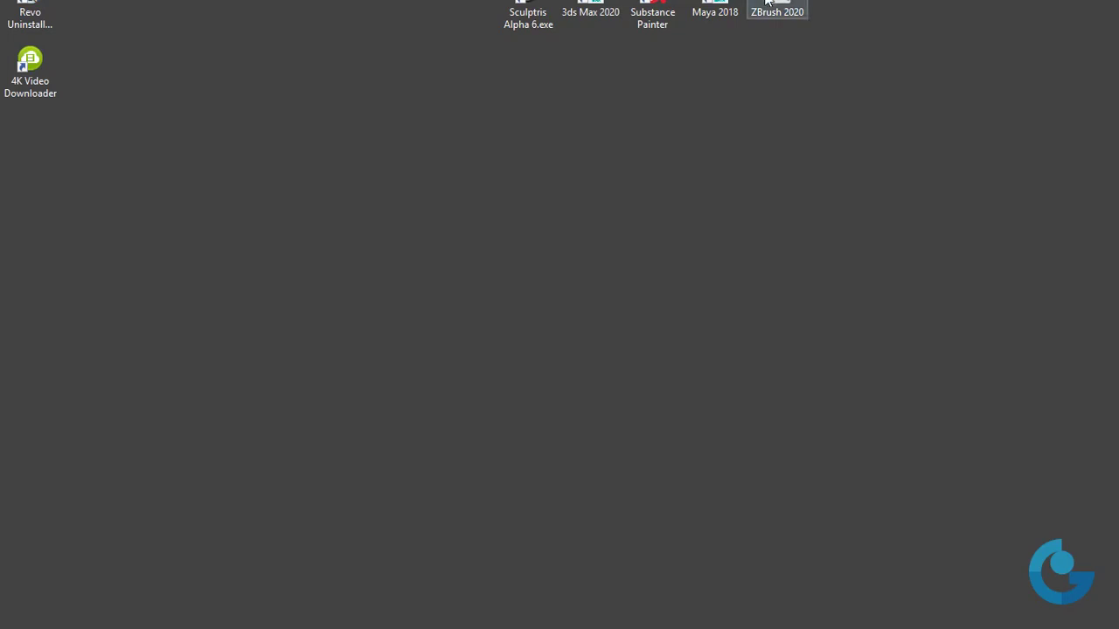
# Launch Substance Painter from its desktop shortcut
pyautogui.press('super')
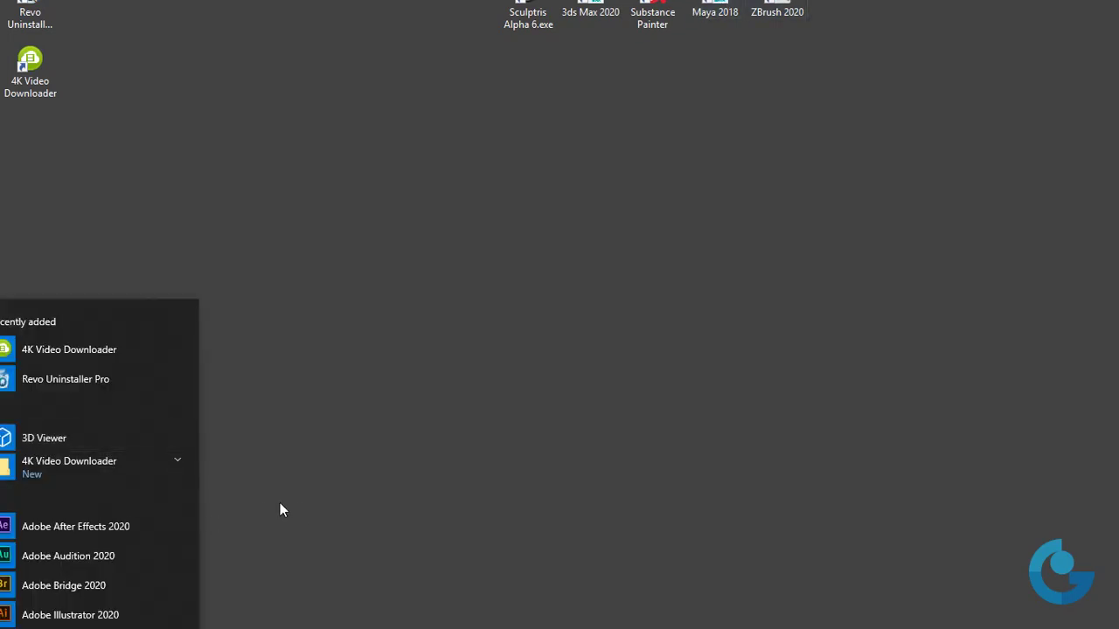
pyautogui.click(297, 505)
pyautogui.doubleClick(642, 9)
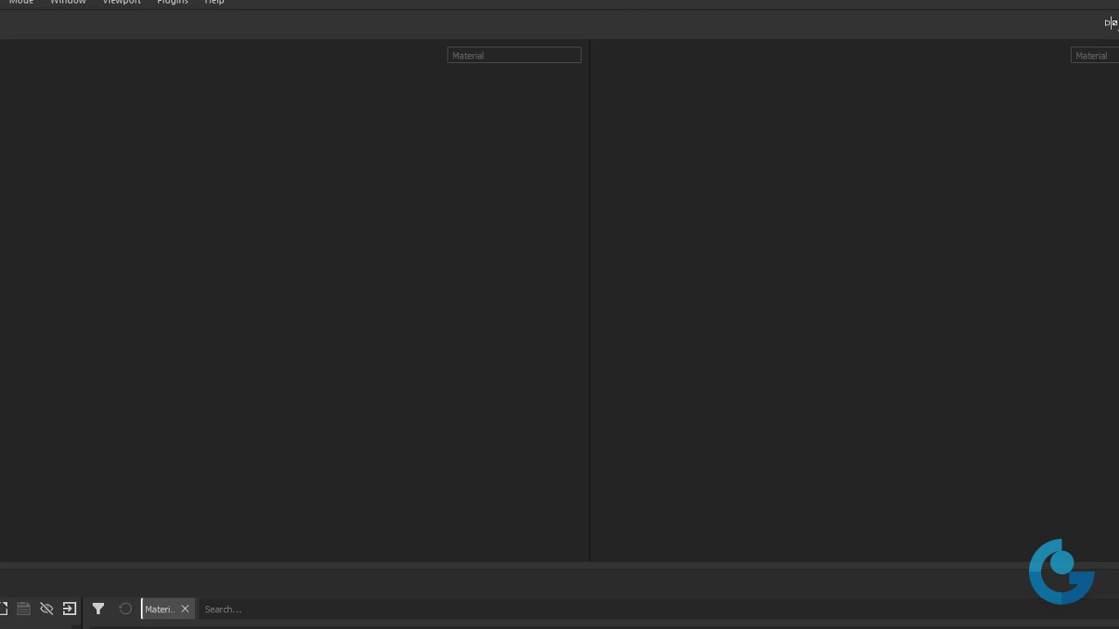
# Browse the Open dialog to the HuongDanModeling scenes folder, then cancel it
pyautogui.click(1, 2)
pyautogui.click(4, 36)
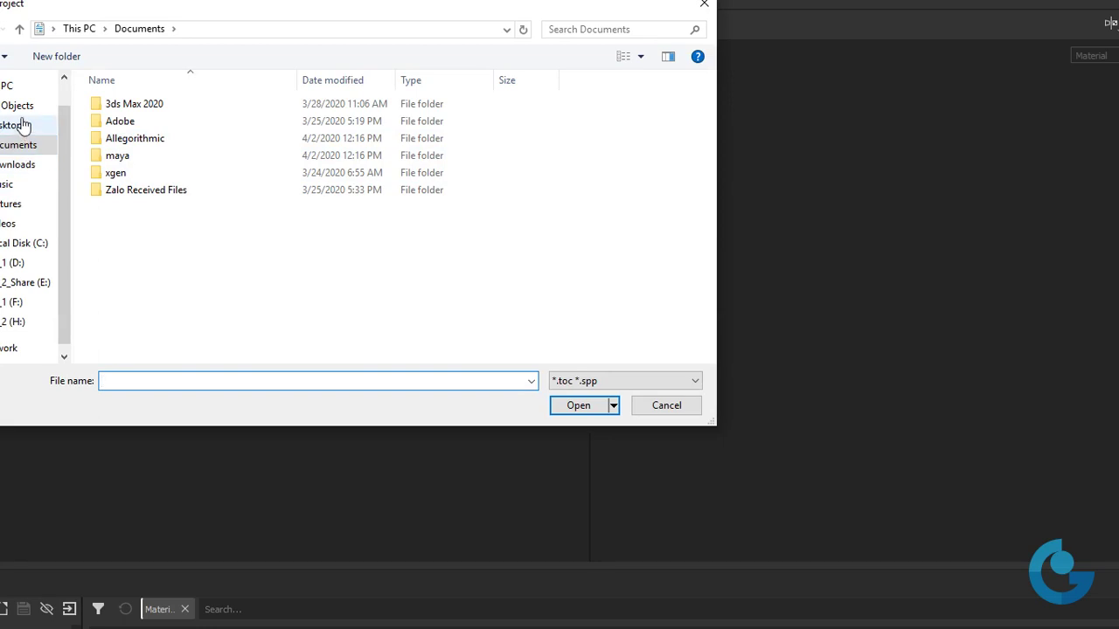
pyautogui.click(19, 125)
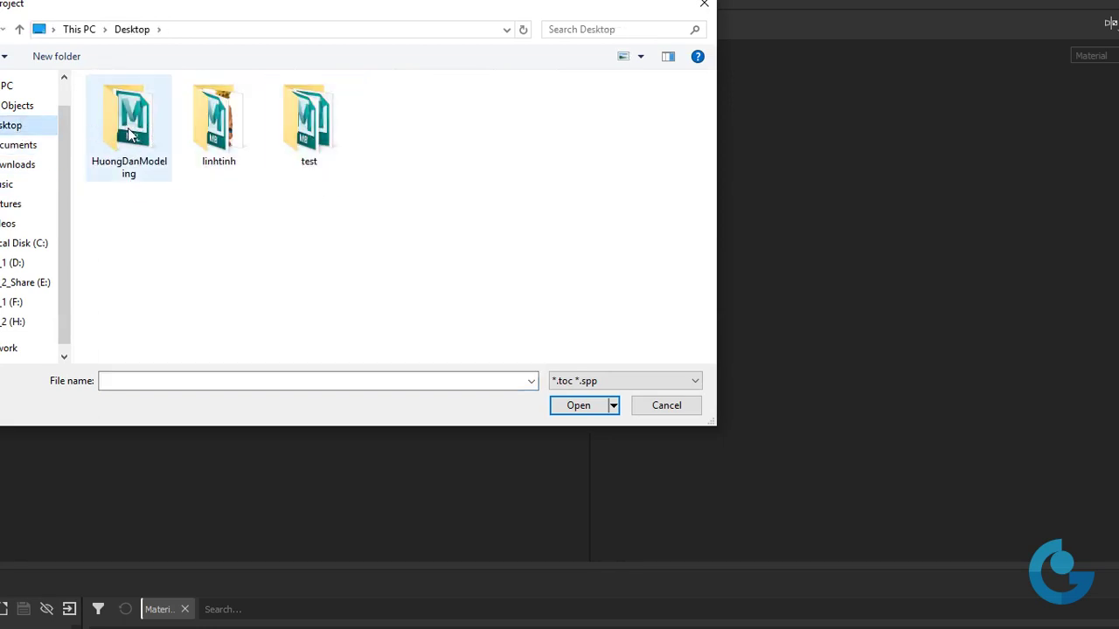
pyautogui.doubleClick(128, 127)
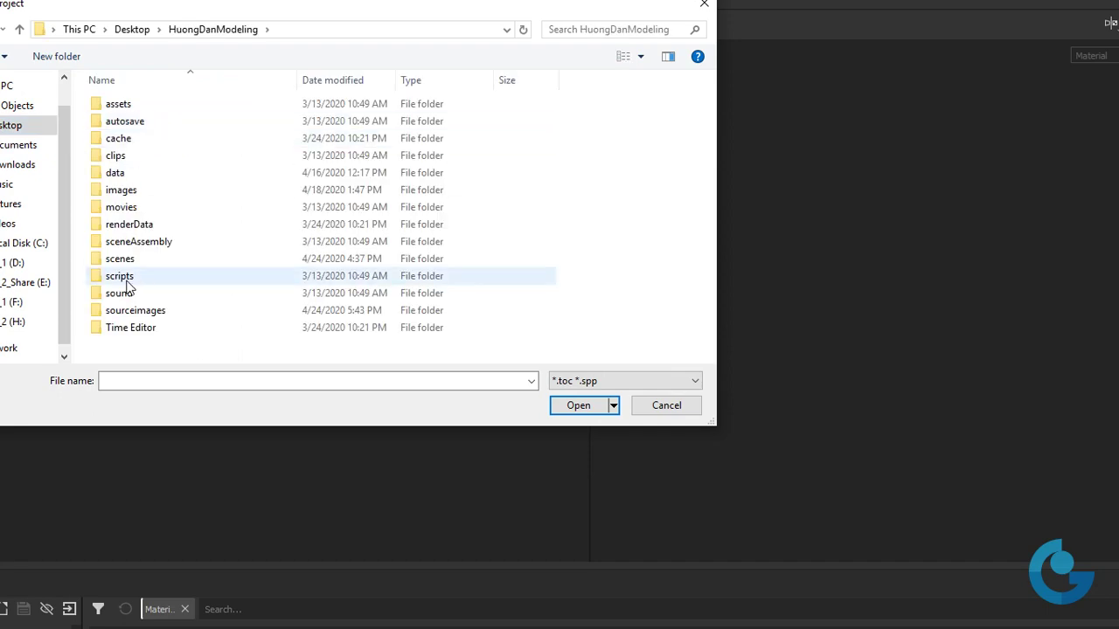
pyautogui.doubleClick(127, 259)
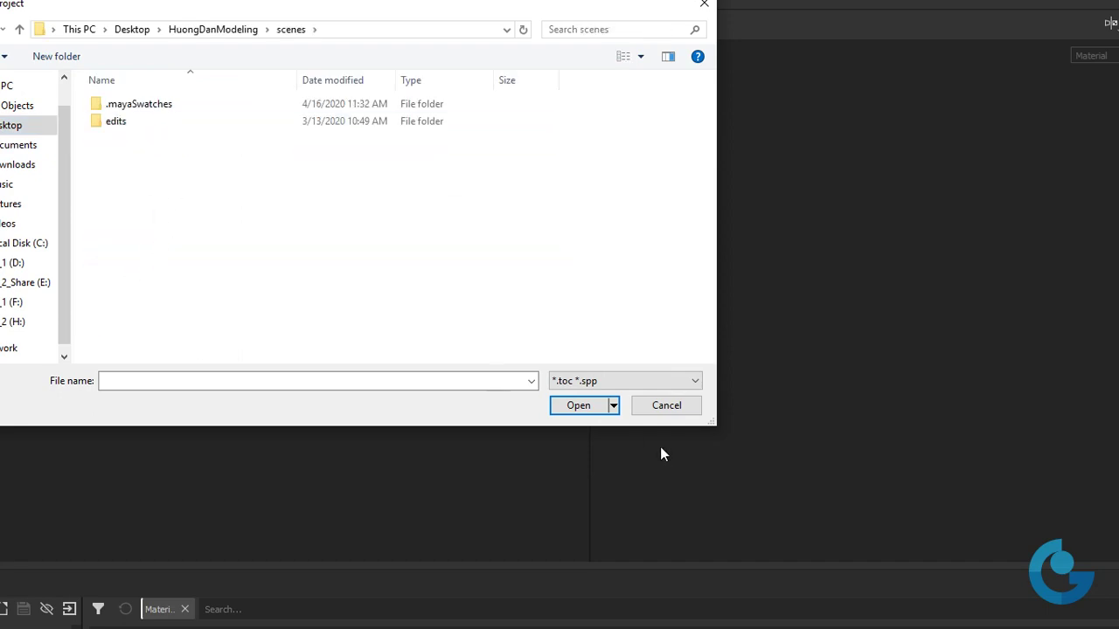
pyautogui.click(674, 414)
# Create a new project from the QA_to_SP.fbx mesh at 2048 document resolution
pyautogui.click(13, 2)
pyautogui.click(26, 20)
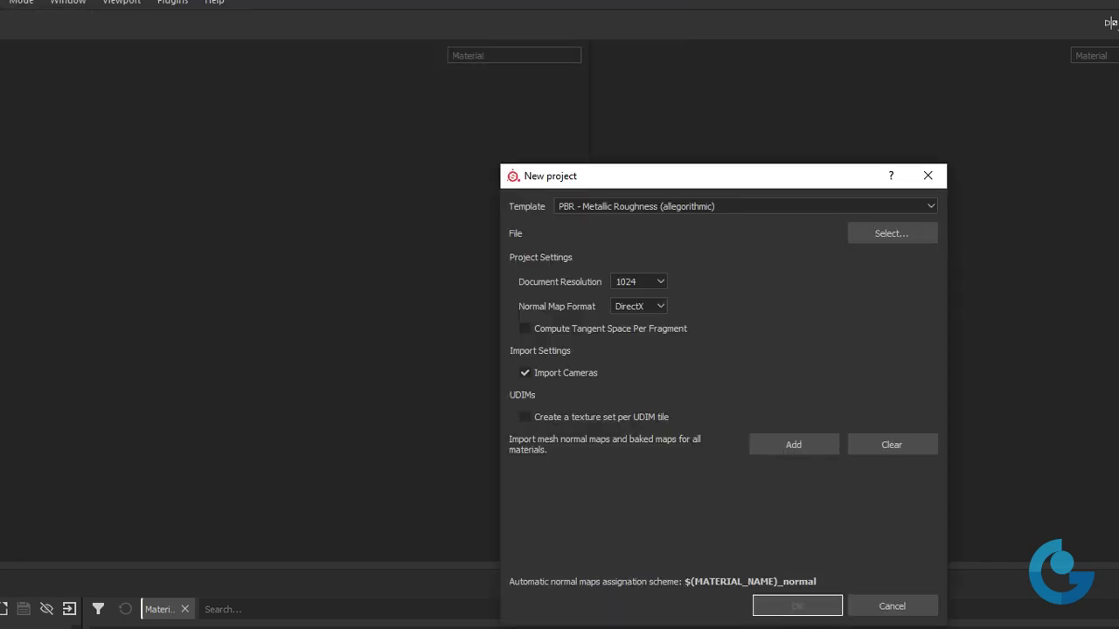
pyautogui.click(893, 236)
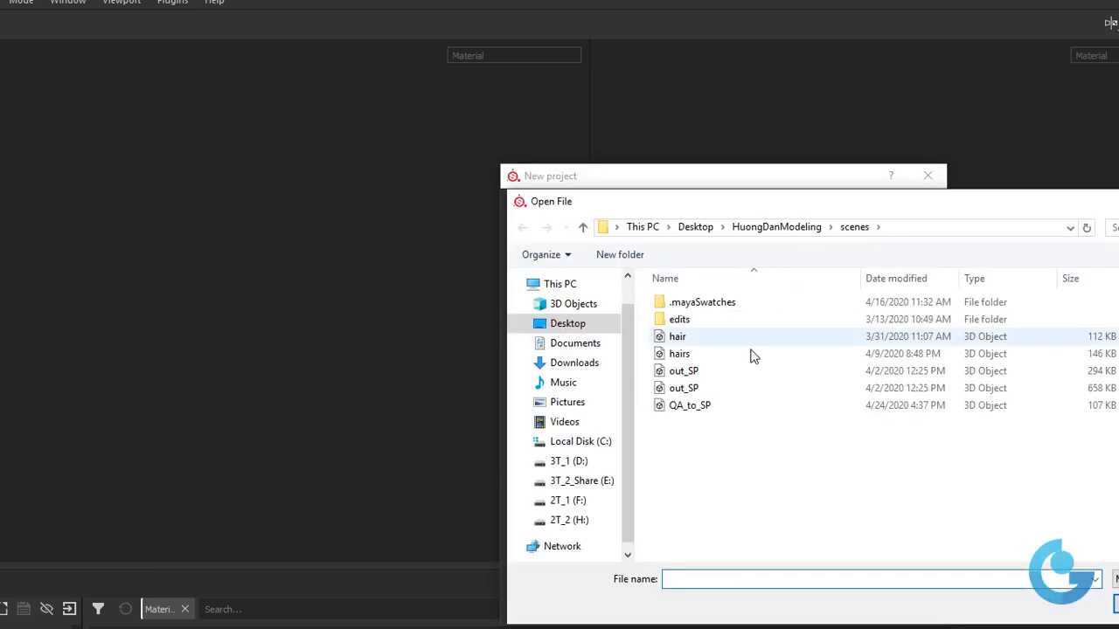
pyautogui.click(696, 412)
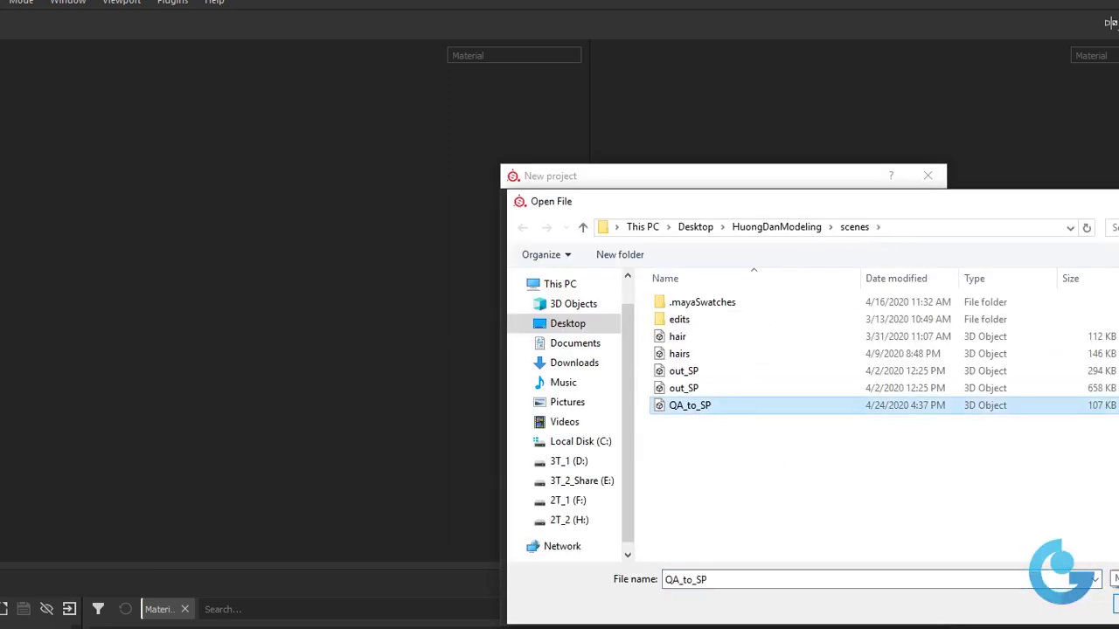
pyautogui.click(1115, 604)
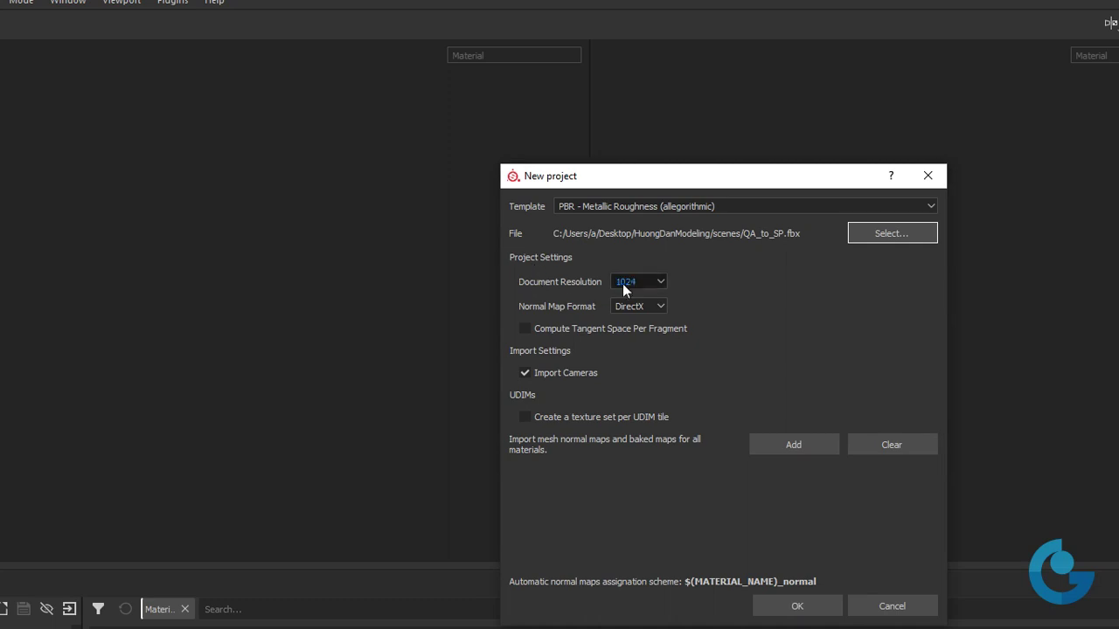
pyautogui.click(660, 282)
pyautogui.click(639, 338)
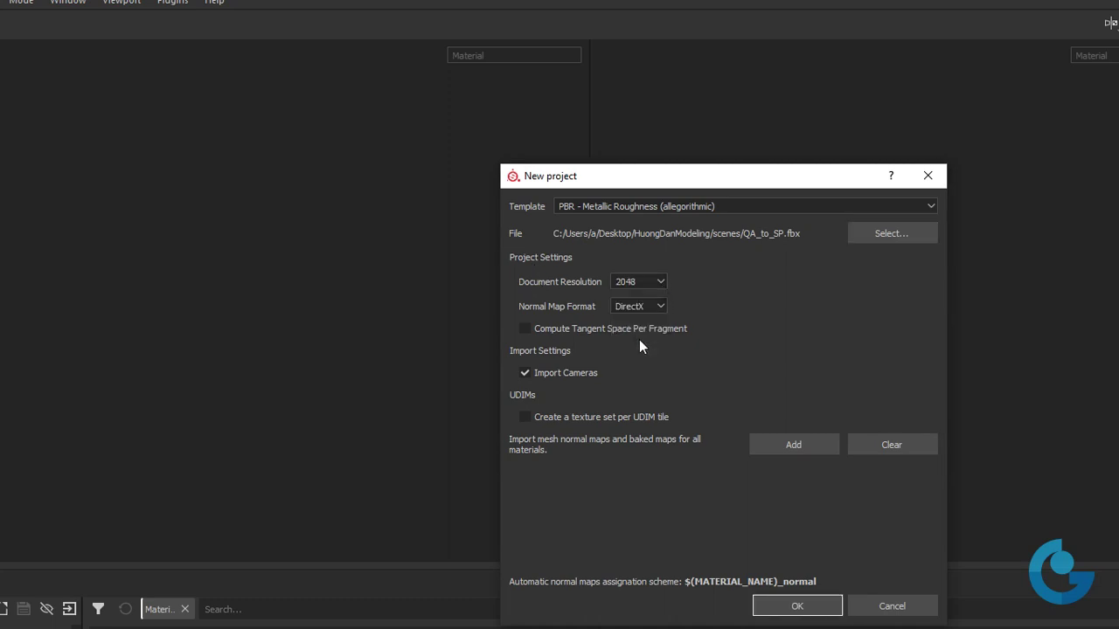
pyautogui.click(796, 605)
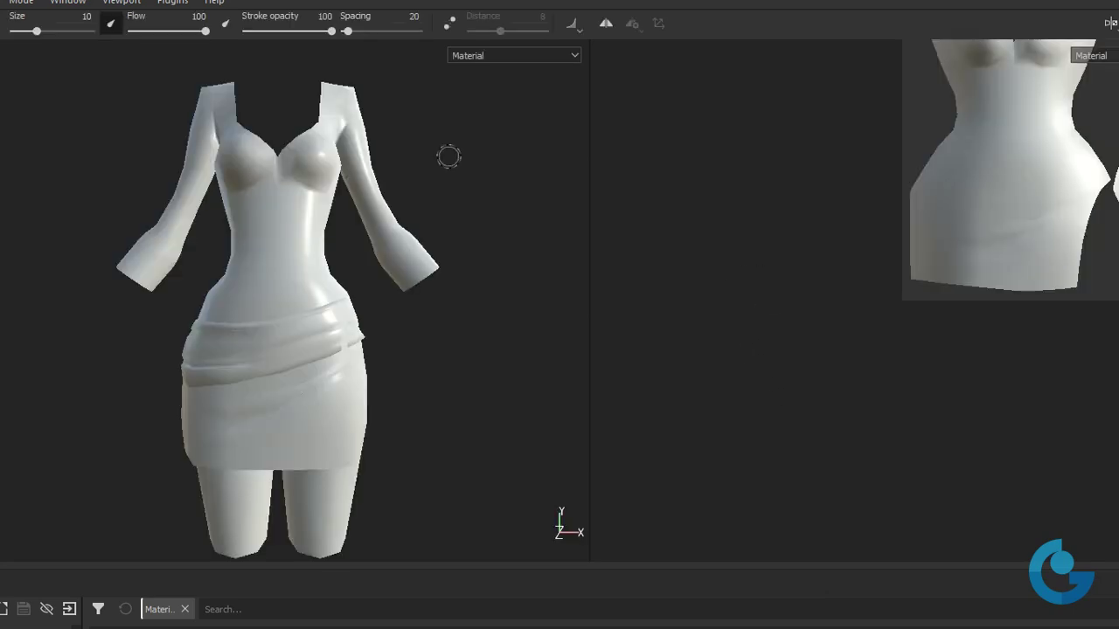
# Inspect the dress, then show the sourceimages folder with Cloths_Textures beside Painter
pyautogui.moveTo(312, 368)
pyautogui.keyDown('alt'); pyautogui.mouseDown()
pyautogui.moveTo(207, 382)
pyautogui.moveTo(382, 418)
pyautogui.moveTo(318, 350)
pyautogui.moveTo(420, 531)
pyautogui.mouseUp(); pyautogui.keyUp('alt')
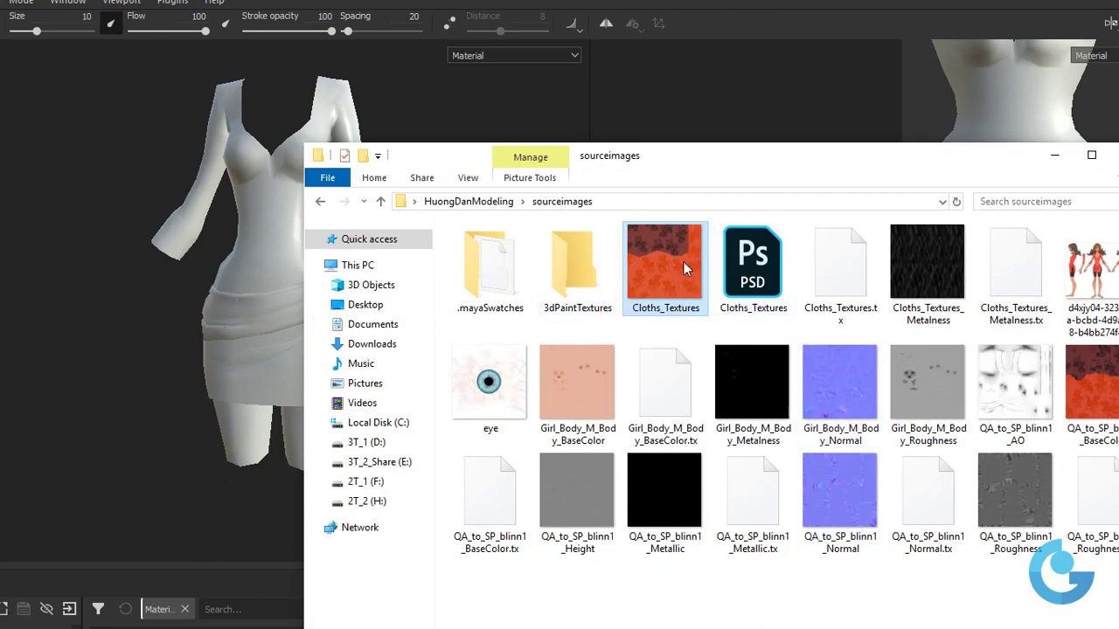
pyautogui.doubleClick(760, 285)
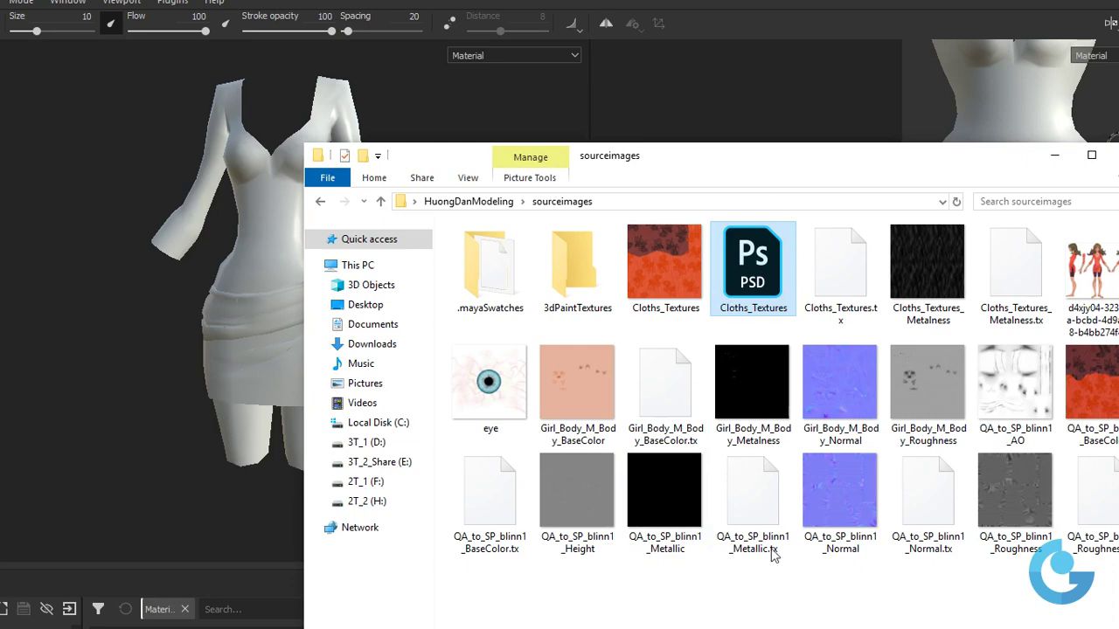
pyautogui.moveTo(879, 186); pyautogui.dragTo(1118, 122)
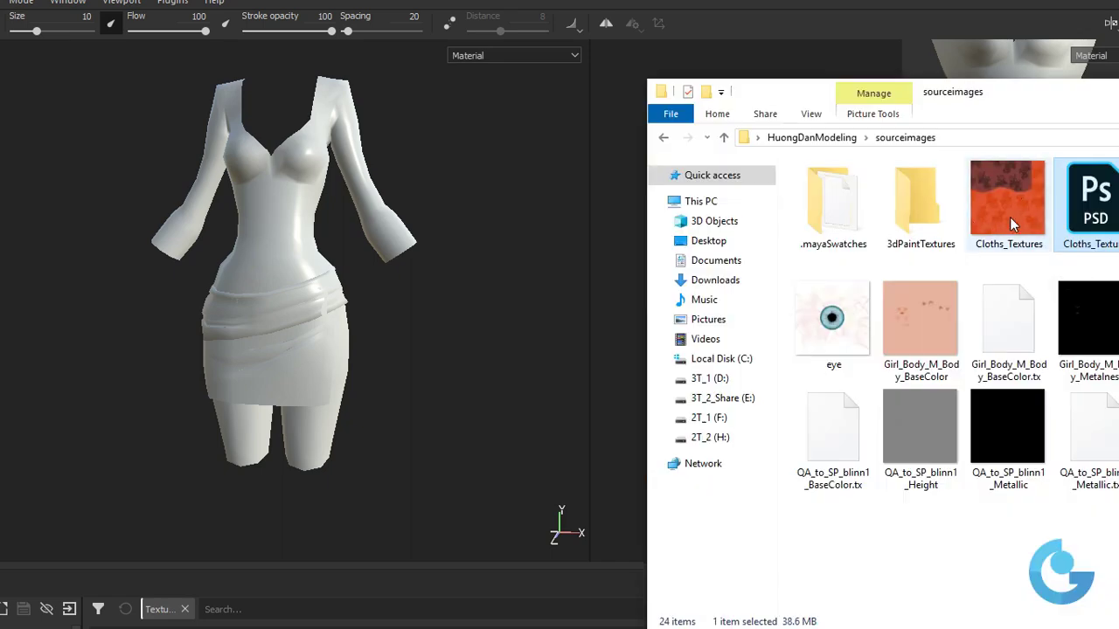
# Import Cloths_Textures.jpg as a texture resource into the current session
pyautogui.moveTo(1017, 203); pyautogui.dragTo(545, 536)
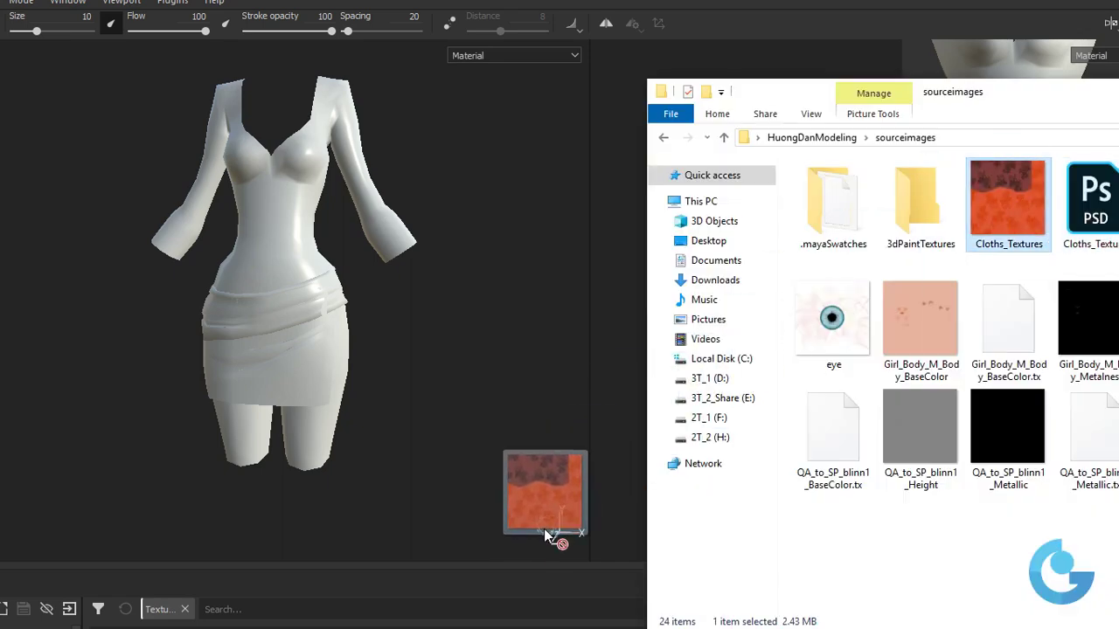
pyautogui.moveTo(544, 536); pyautogui.dragTo(503, 616)
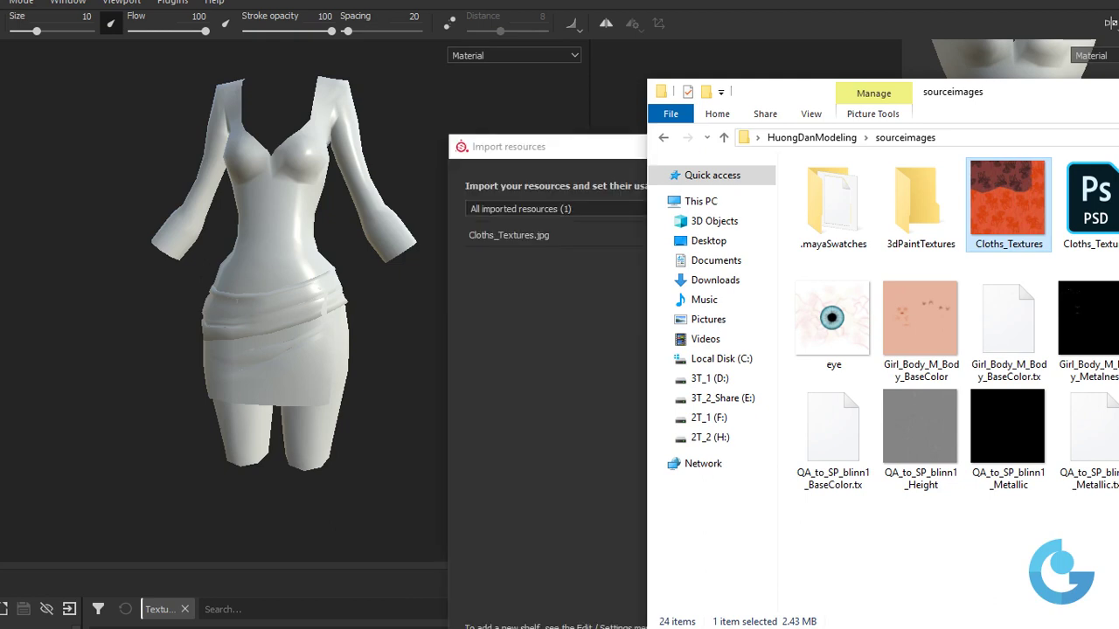
pyautogui.click(602, 150)
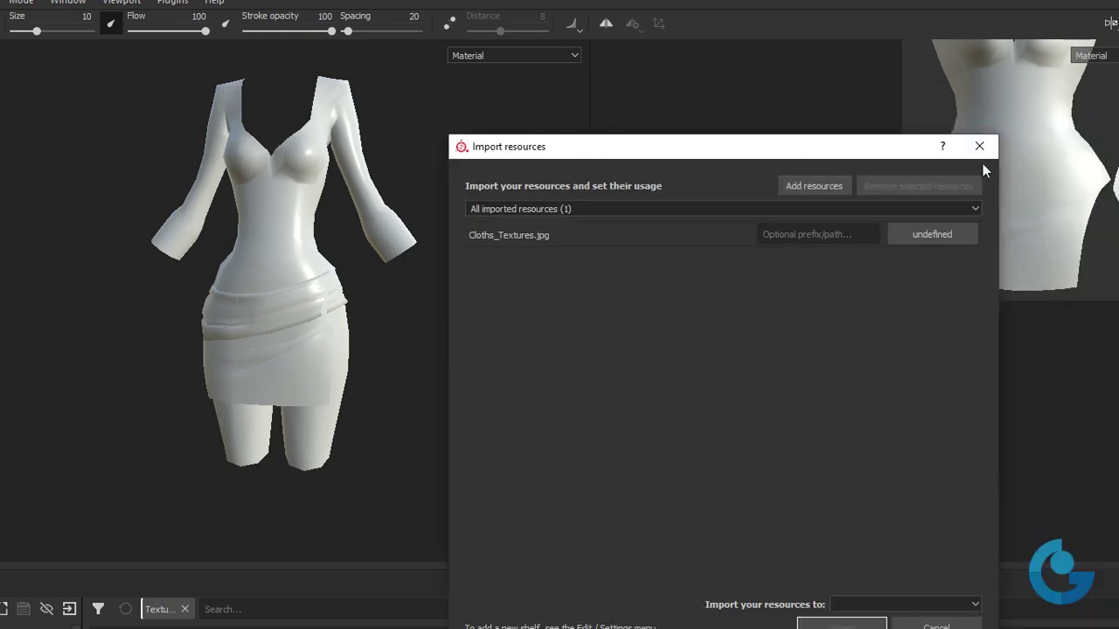
pyautogui.click(943, 241)
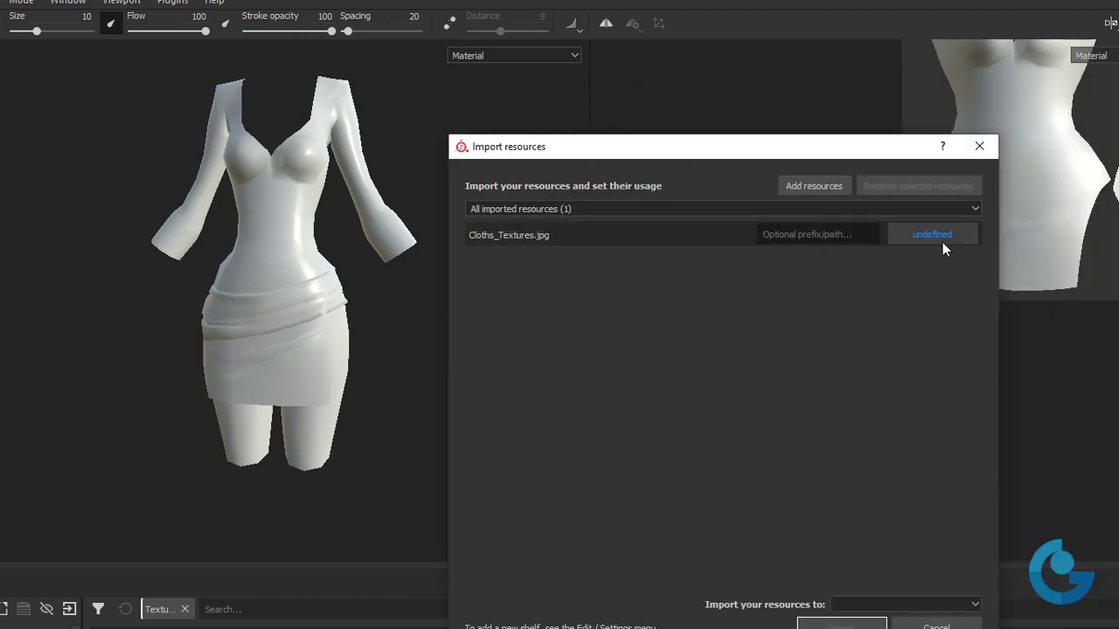
pyautogui.click(937, 235)
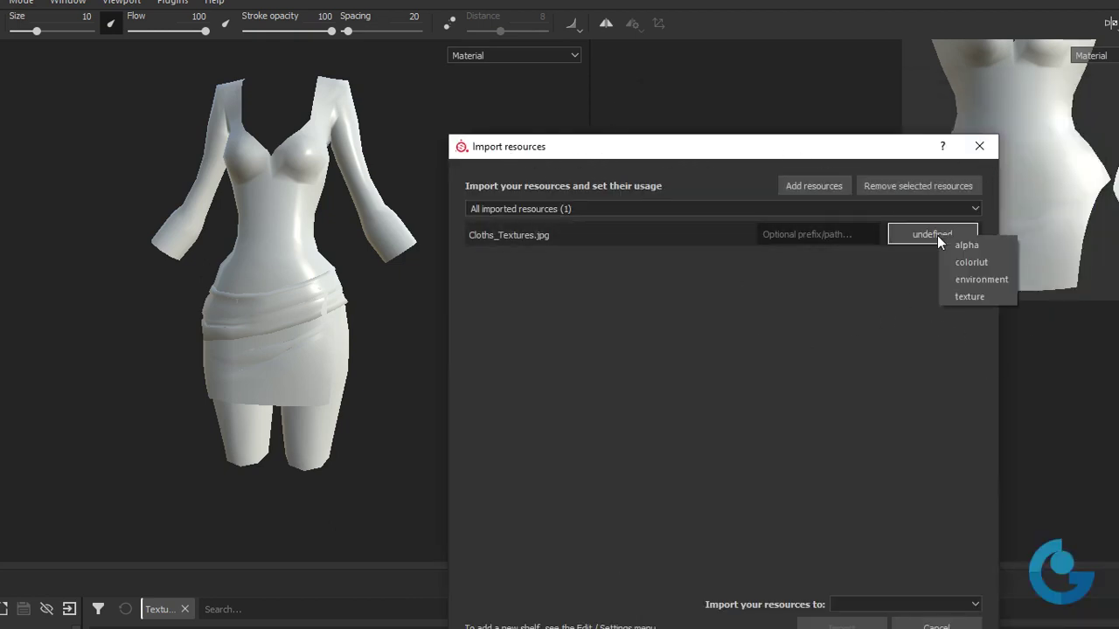
pyautogui.click(971, 298)
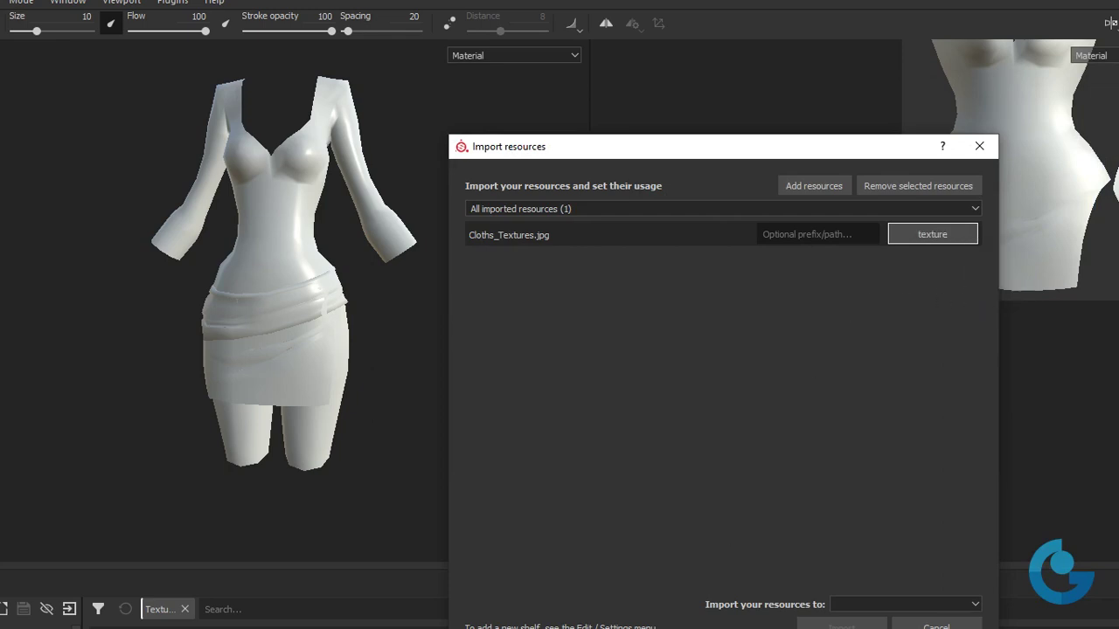
pyautogui.click(859, 605)
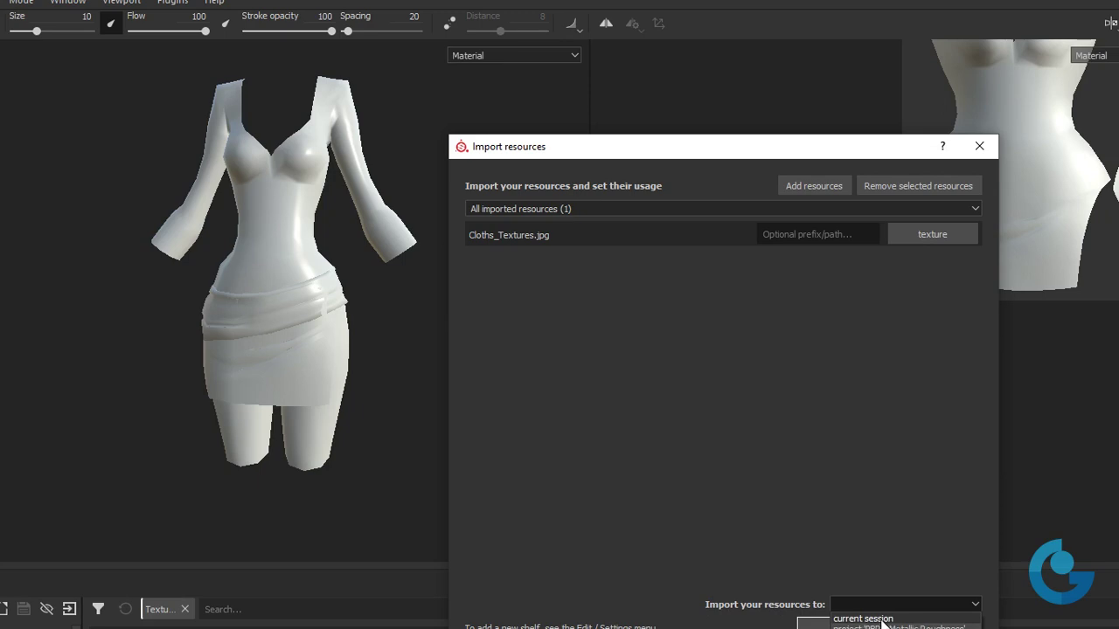
pyautogui.click(874, 619)
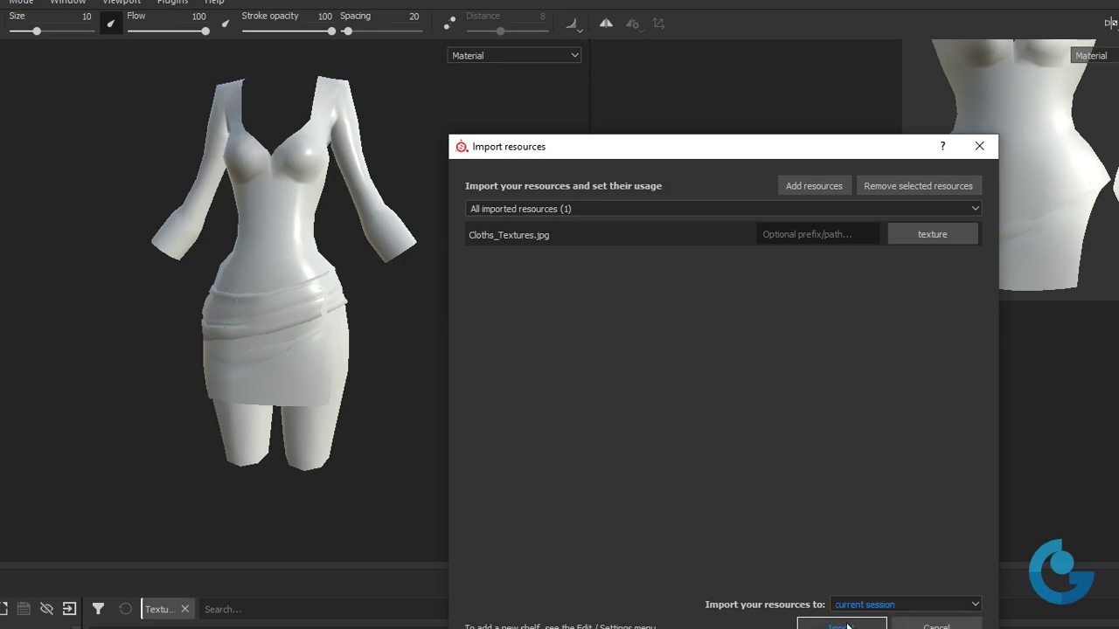
pyautogui.click(847, 625)
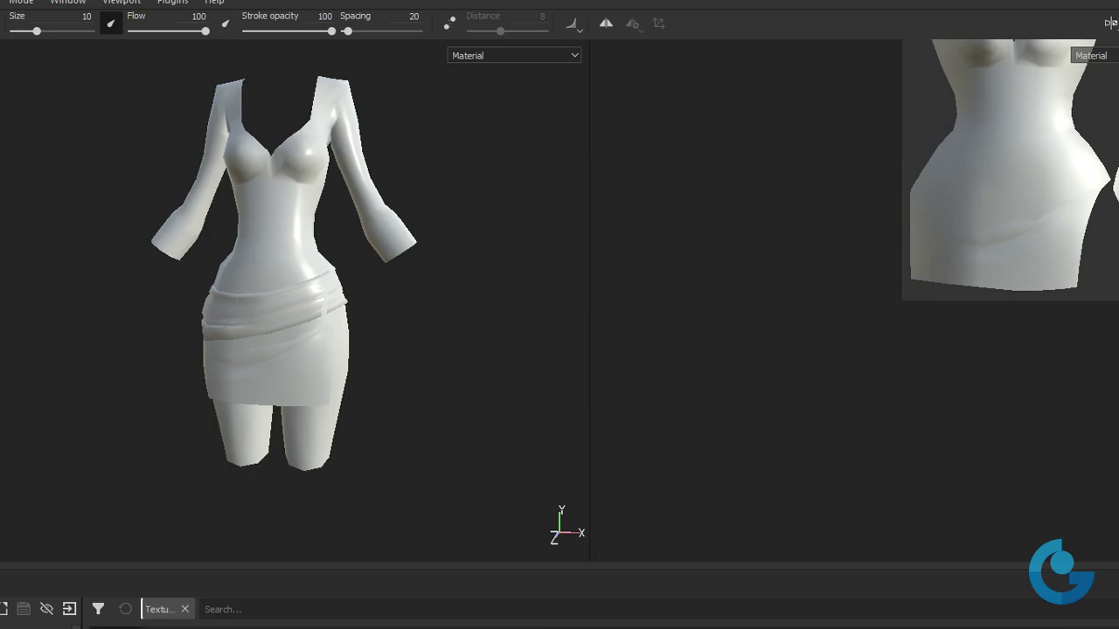
# Use Polygon Fill to cover the dress with the orange Cloths_Textures image
pyautogui.moveTo(480, 449)
pyautogui.keyDown('alt'); pyautogui.mouseDown()
pyautogui.moveTo(420, 340)
pyautogui.moveTo(427, 439)
pyautogui.mouseUp(); pyautogui.keyUp('alt')
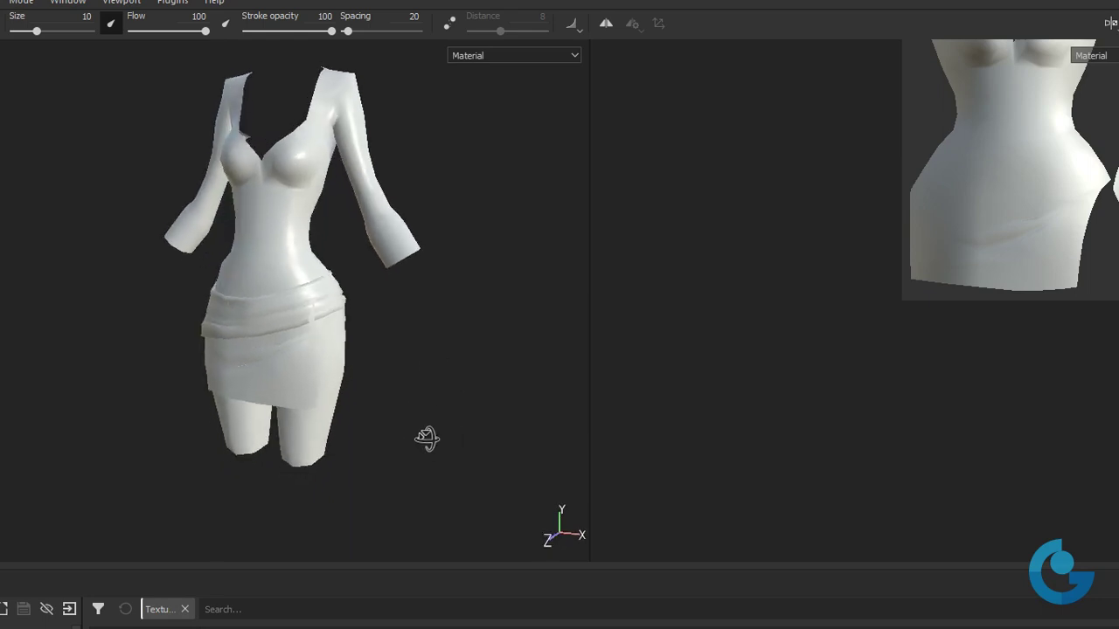
pyautogui.keyDown('alt'); pyautogui.moveTo(426, 439); pyautogui.dragTo(437, 387, button='middle'); pyautogui.keyUp('alt')
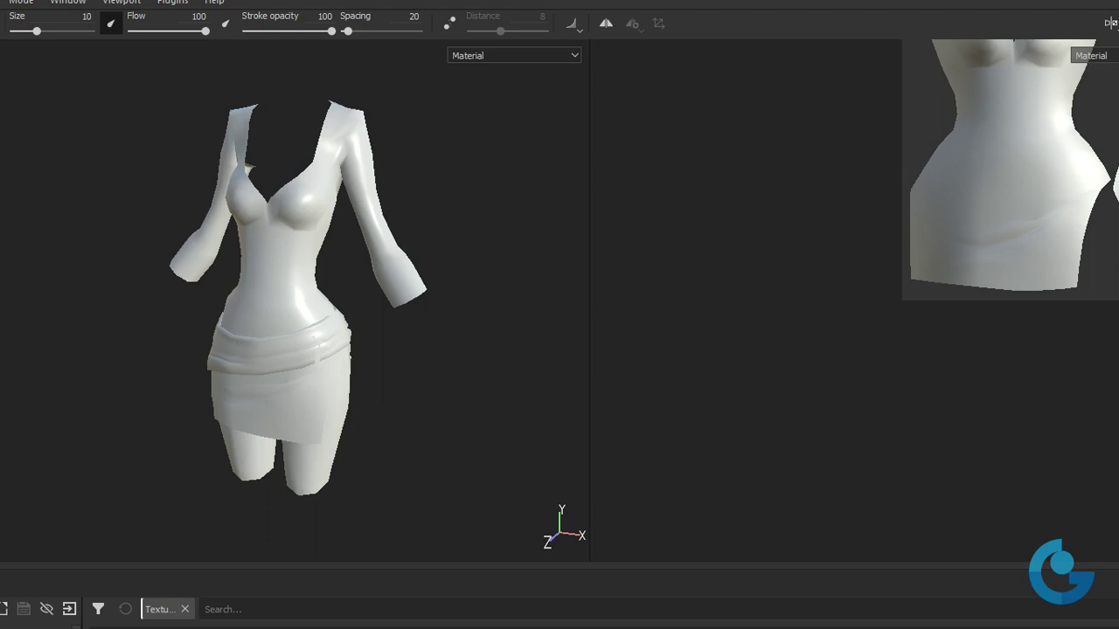
pyautogui.press('4')
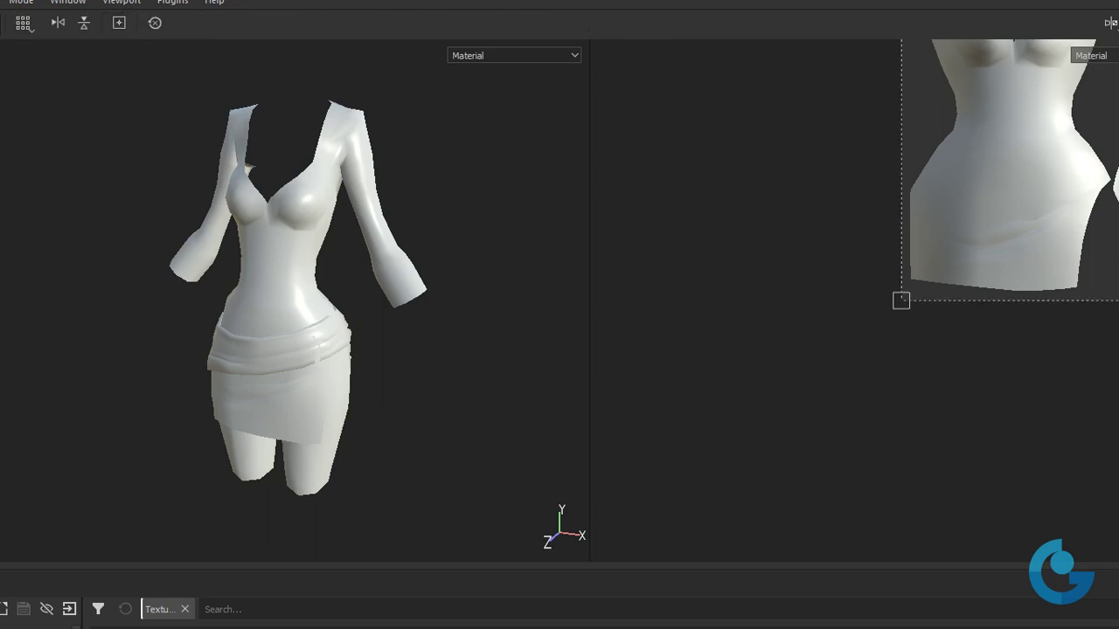
pyautogui.press('1')
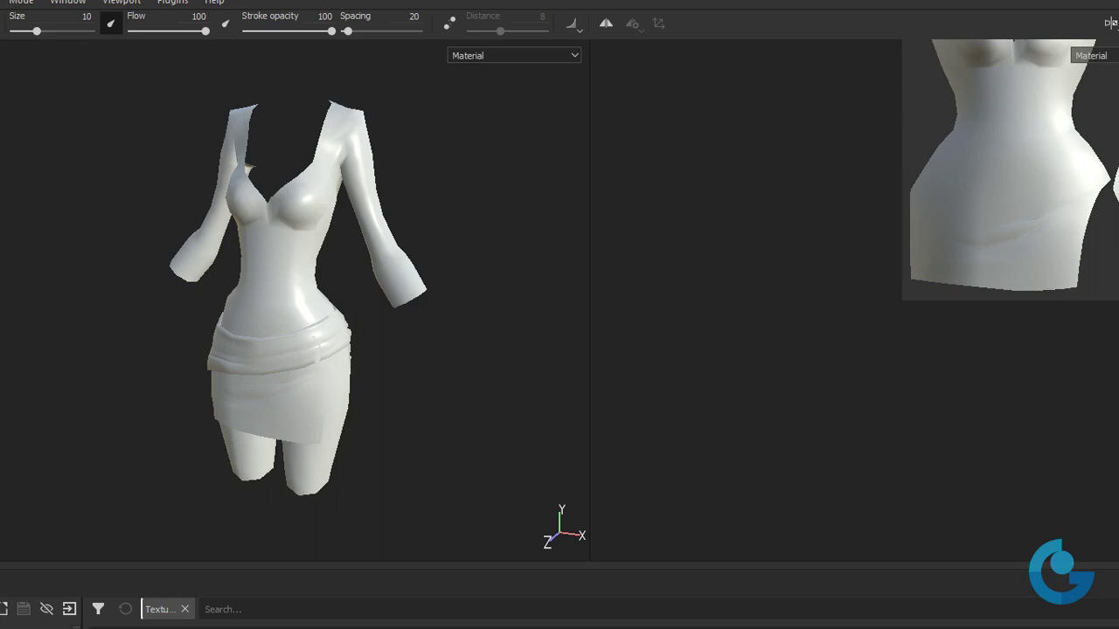
pyautogui.press('4')
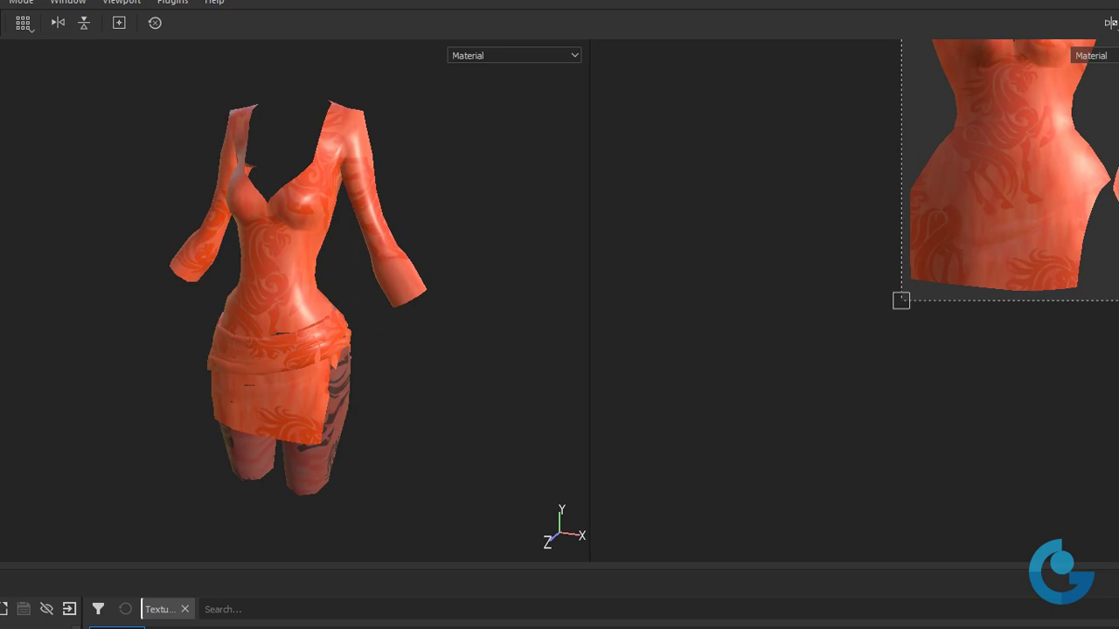
# Undo the orange cloth fill with Ctrl+Z and zoom in on the dress
pyautogui.hotkey('ctrl', 'z')
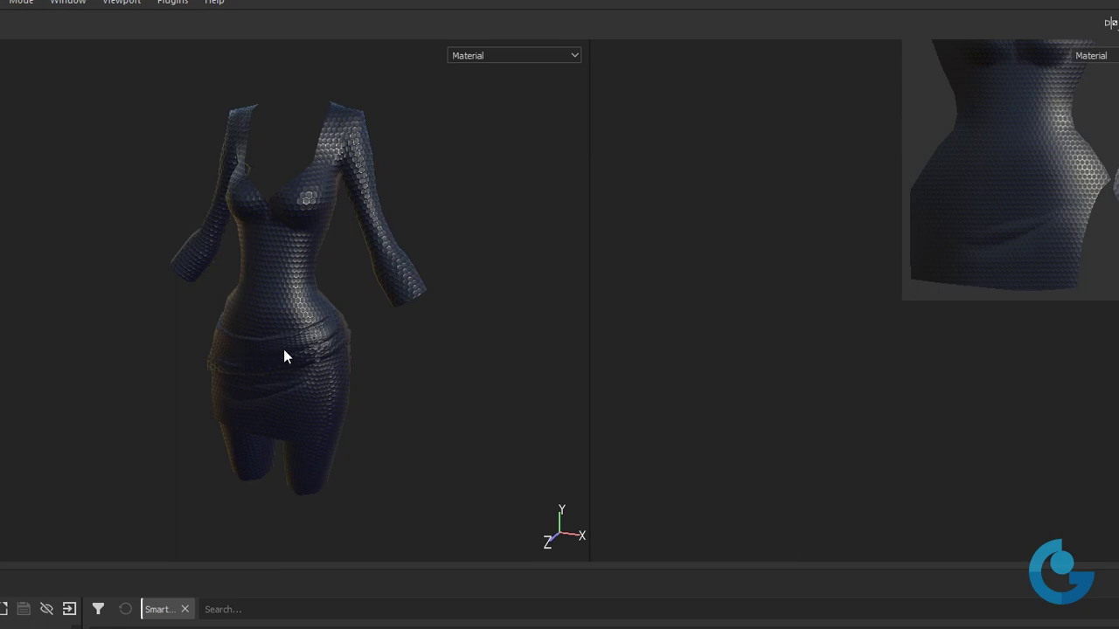
pyautogui.moveTo(234, 413)
pyautogui.keyDown('alt'); pyautogui.mouseDown()
pyautogui.moveTo(338, 357)
pyautogui.moveTo(288, 387)
pyautogui.moveTo(376, 393)
pyautogui.mouseUp(); pyautogui.keyUp('alt')
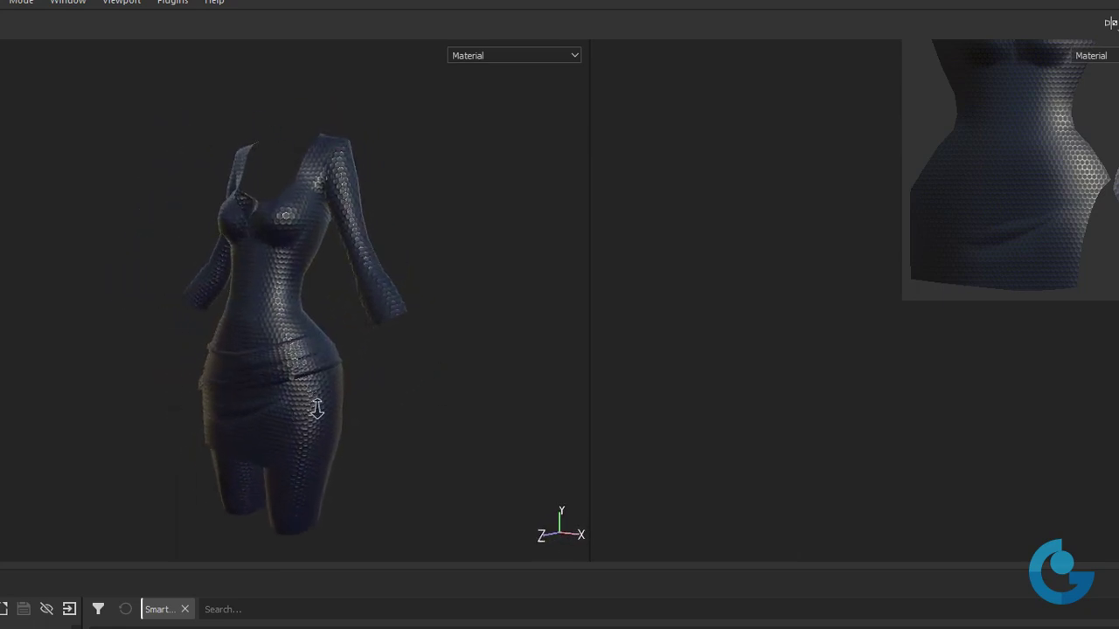
pyautogui.scroll(3, 468, 401)
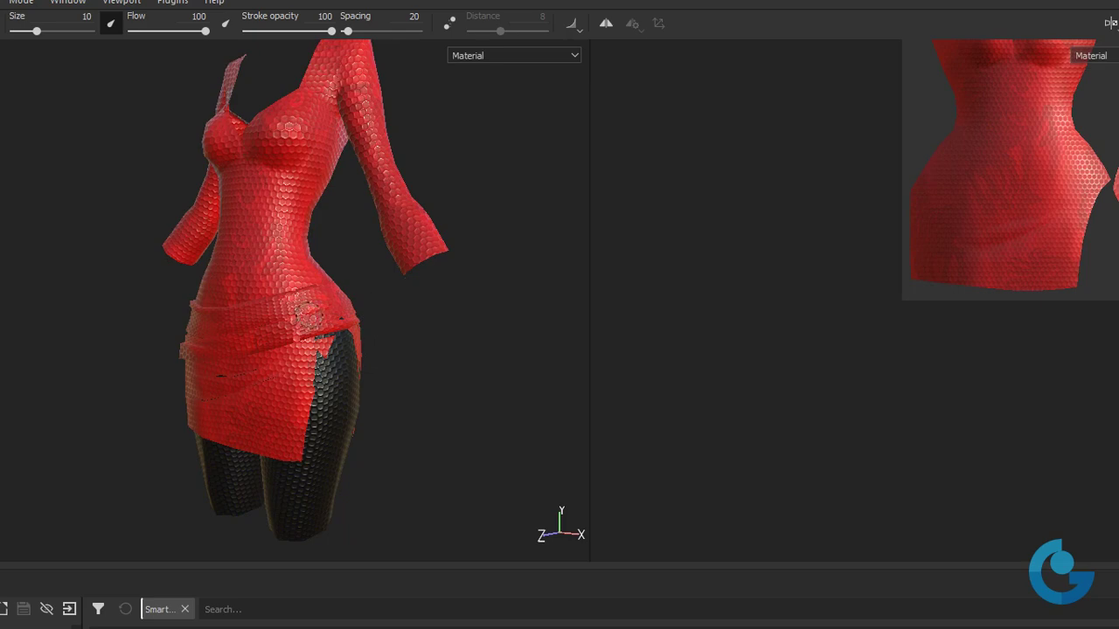
# Orbit and zoom around the dress torso and neckline from several angles
pyautogui.keyDown('alt'); pyautogui.moveTo(194, 295); pyautogui.dragTo(652, 390, button='right'); pyautogui.keyUp('alt')
pyautogui.keyDown('alt'); pyautogui.moveTo(652, 389); pyautogui.dragTo(332, 417, button='middle'); pyautogui.keyUp('alt')
pyautogui.moveTo(332, 417)
pyautogui.keyDown('alt'); pyautogui.mouseDown()
pyautogui.moveTo(429, 402)
pyautogui.moveTo(461, 444)
pyautogui.mouseUp(); pyautogui.keyUp('alt')
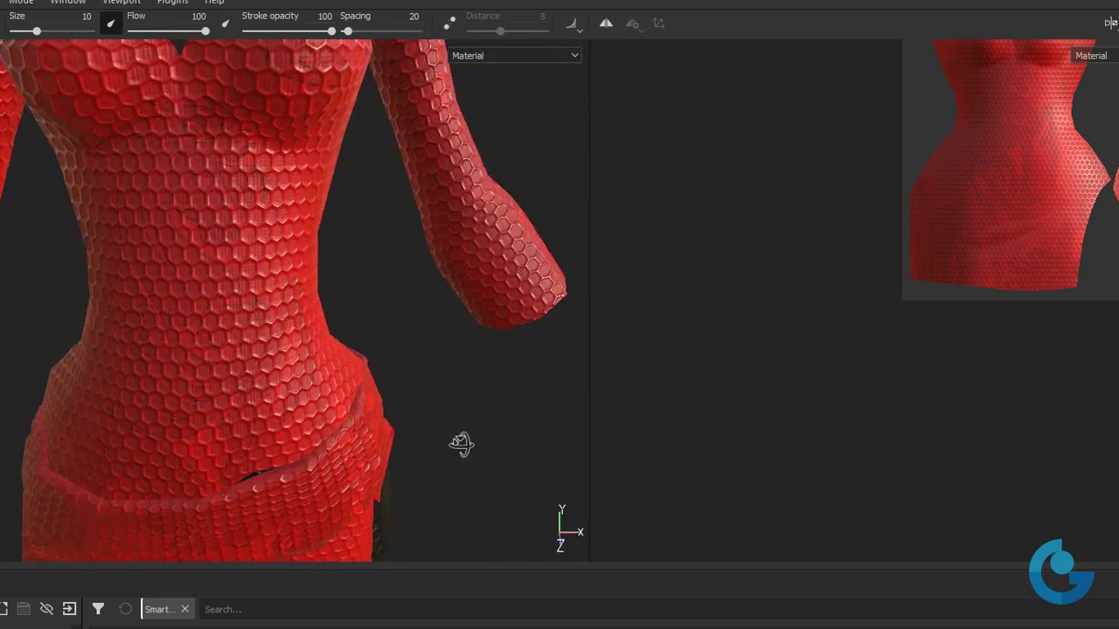
pyautogui.keyDown('alt'); pyautogui.moveTo(462, 444); pyautogui.dragTo(394, 376, button='right'); pyautogui.keyUp('alt')
pyautogui.moveTo(393, 376)
pyautogui.keyDown('alt'); pyautogui.mouseDown()
pyautogui.moveTo(357, 318)
pyautogui.moveTo(417, 326)
pyautogui.moveTo(402, 280)
pyautogui.moveTo(407, 358)
pyautogui.moveTo(422, 378)
pyautogui.mouseUp(); pyautogui.keyUp('alt')
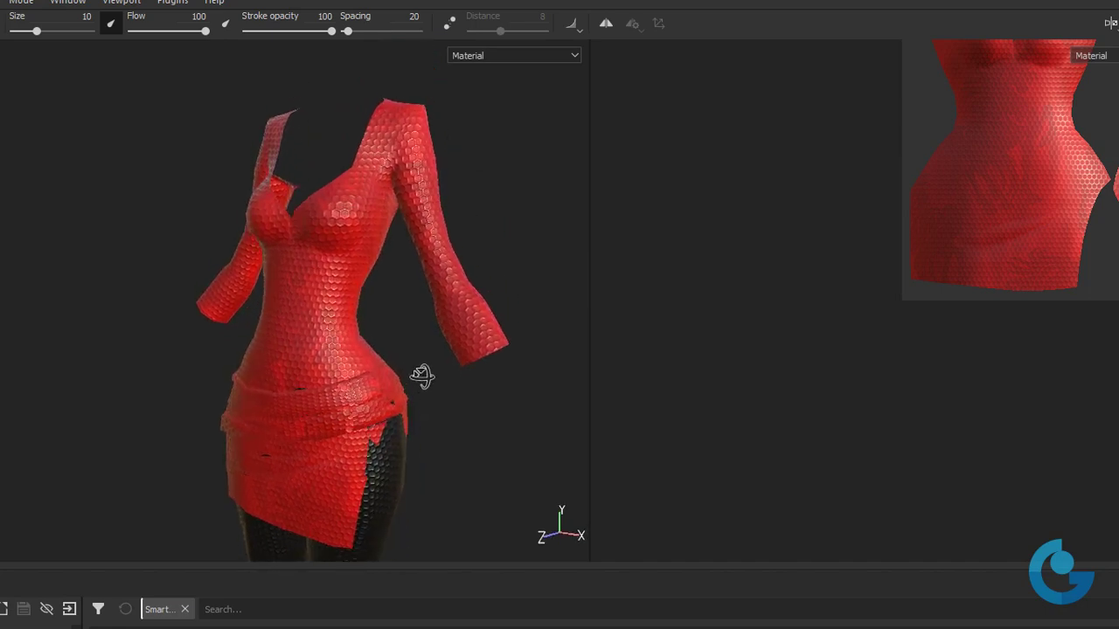
pyautogui.keyDown('alt'); pyautogui.moveTo(362, 541); pyautogui.dragTo(471, 387, button='middle'); pyautogui.keyUp('alt')
pyautogui.moveTo(472, 386)
pyautogui.keyDown('alt'); pyautogui.mouseDown()
pyautogui.moveTo(312, 347)
pyautogui.moveTo(449, 402)
pyautogui.mouseUp(); pyautogui.keyUp('alt')
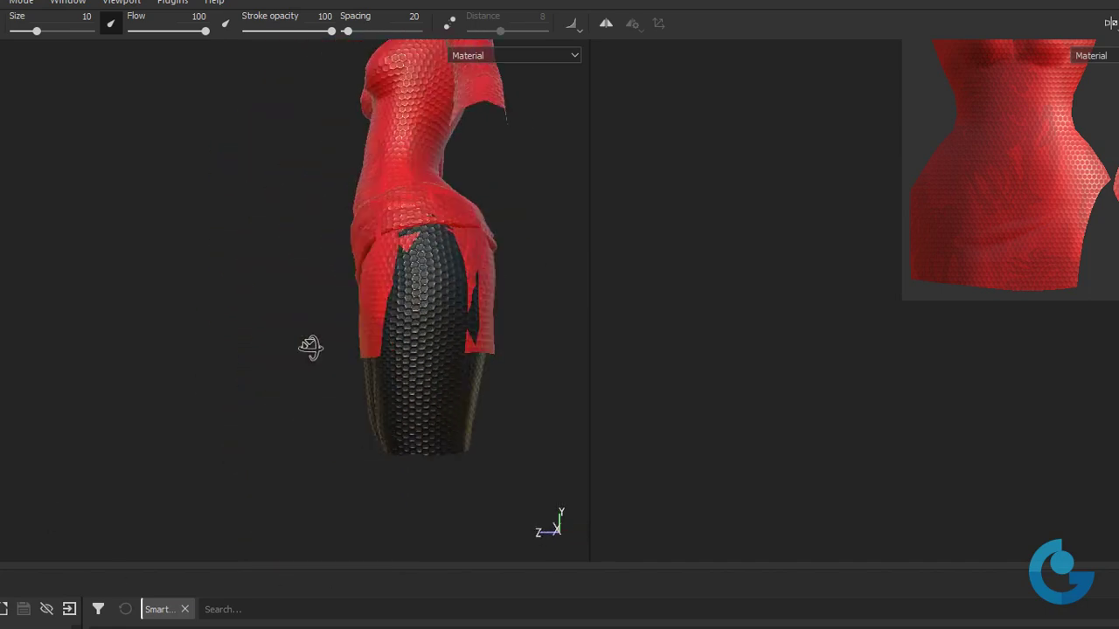
pyautogui.moveTo(449, 402)
pyautogui.keyDown('alt'); pyautogui.mouseDown(button='middle')
pyautogui.moveTo(425, 414)
pyautogui.moveTo(419, 454)
pyautogui.mouseUp(button='middle'); pyautogui.keyUp('alt')
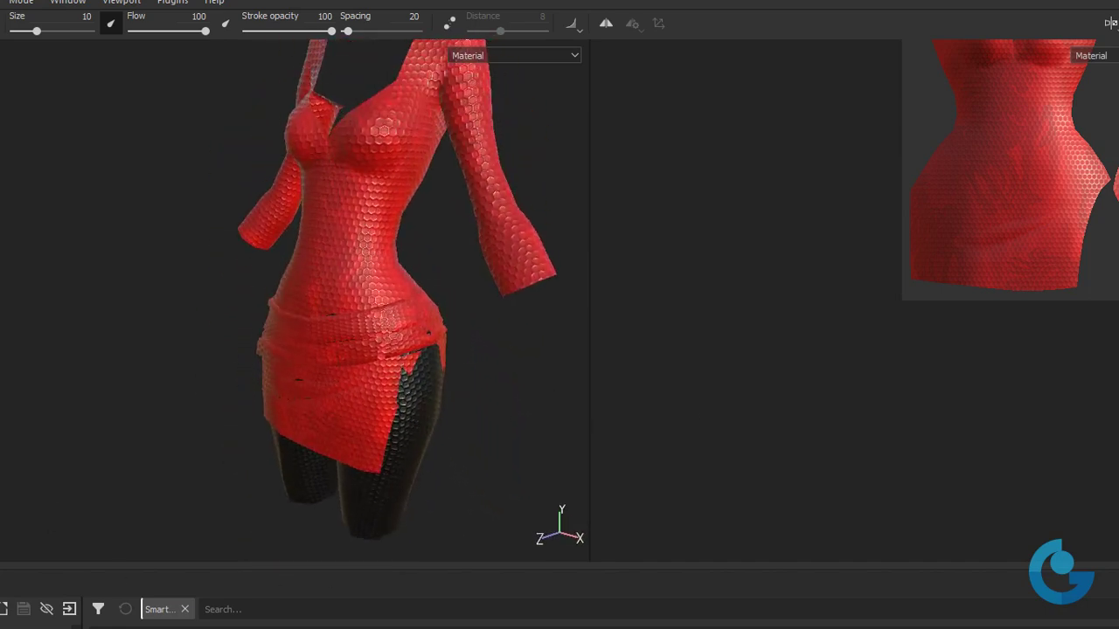
# Switch to Polygon Fill, inspect the skirt, and frame the UV pieces in 2D
pyautogui.press('4')
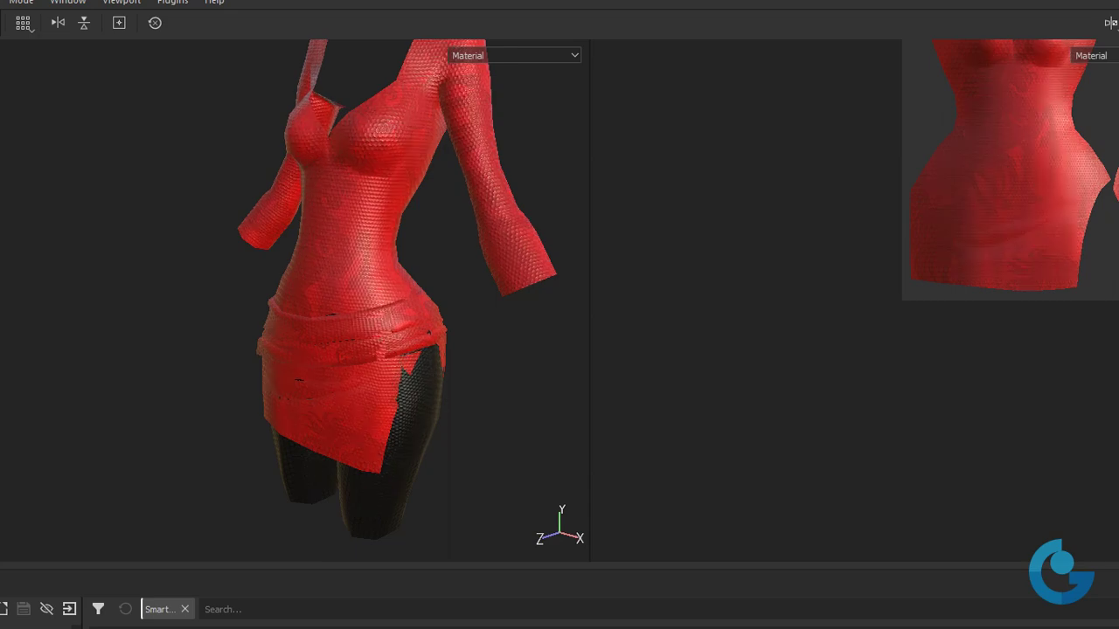
pyautogui.moveTo(379, 367)
pyautogui.keyDown('alt'); pyautogui.mouseDown()
pyautogui.moveTo(630, 380)
pyautogui.moveTo(467, 375)
pyautogui.mouseUp(); pyautogui.keyUp('alt')
pyautogui.keyDown('alt'); pyautogui.moveTo(467, 376); pyautogui.dragTo(432, 407, button='right'); pyautogui.keyUp('alt')
pyautogui.moveTo(431, 408)
pyautogui.keyDown('alt'); pyautogui.mouseDown()
pyautogui.moveTo(282, 408)
pyautogui.moveTo(361, 382)
pyautogui.moveTo(390, 389)
pyautogui.mouseUp(); pyautogui.keyUp('alt')
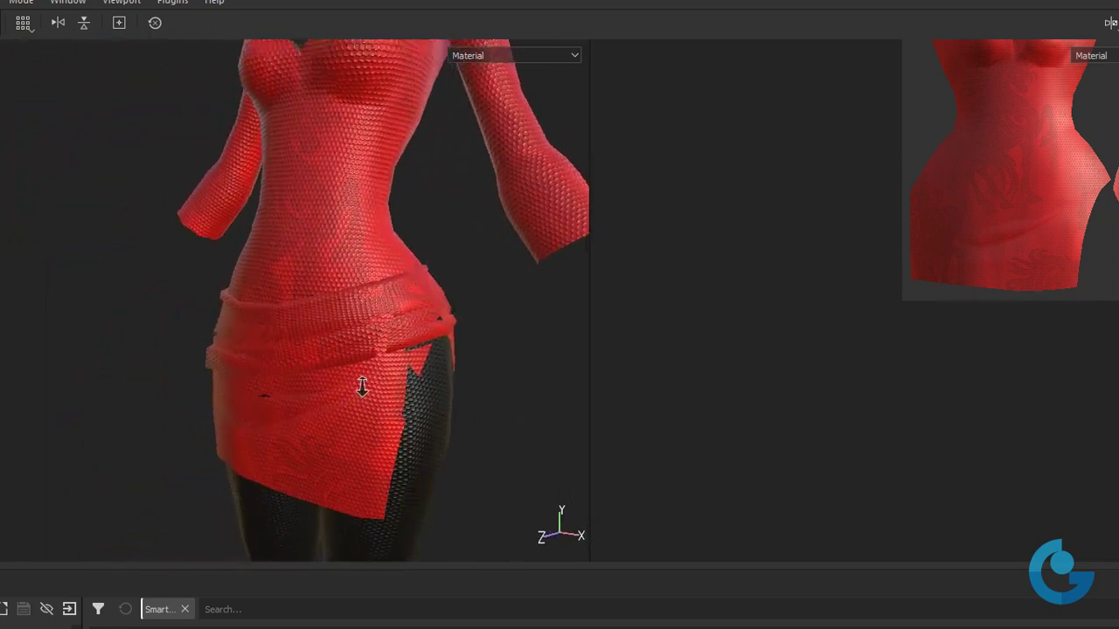
pyautogui.moveTo(390, 388); pyautogui.dragTo(495, 469, button='right')
pyautogui.moveTo(495, 470); pyautogui.dragTo(379, 180, button='middle')
pyautogui.moveTo(380, 180)
pyautogui.mouseDown(button='right')
pyautogui.moveTo(312, 255)
pyautogui.moveTo(390, 358)
pyautogui.mouseUp(button='right')
pyautogui.scroll(2, 298, 253)
pyautogui.moveTo(389, 357); pyautogui.dragTo(385, 407, button='middle')
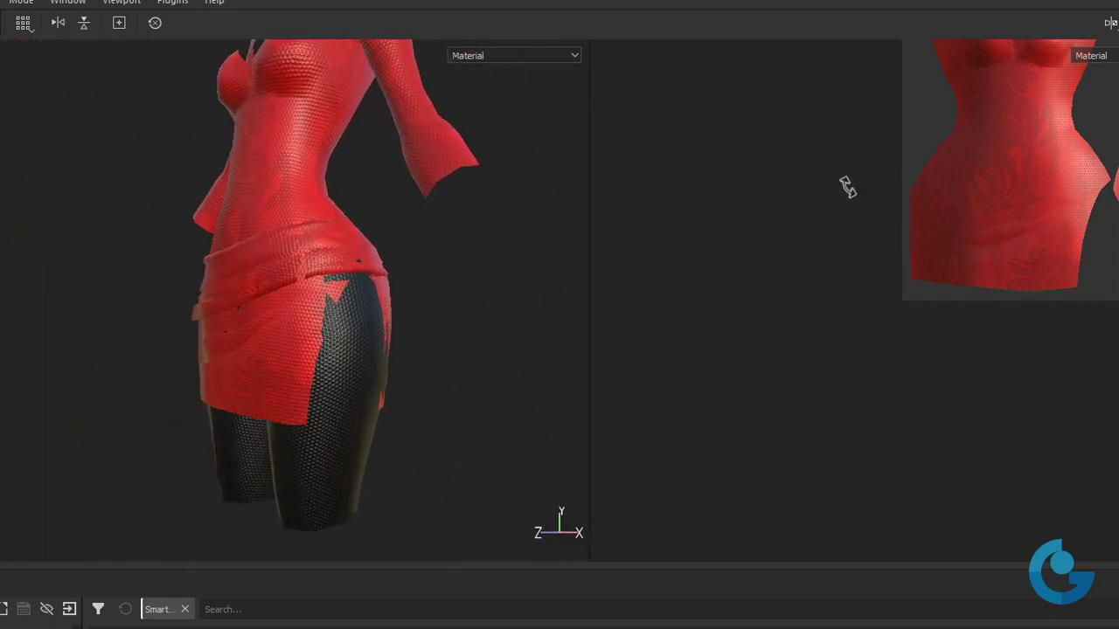
pyautogui.keyDown('alt'); pyautogui.moveTo(907, 407); pyautogui.dragTo(911, 242, button='right'); pyautogui.keyUp('alt')
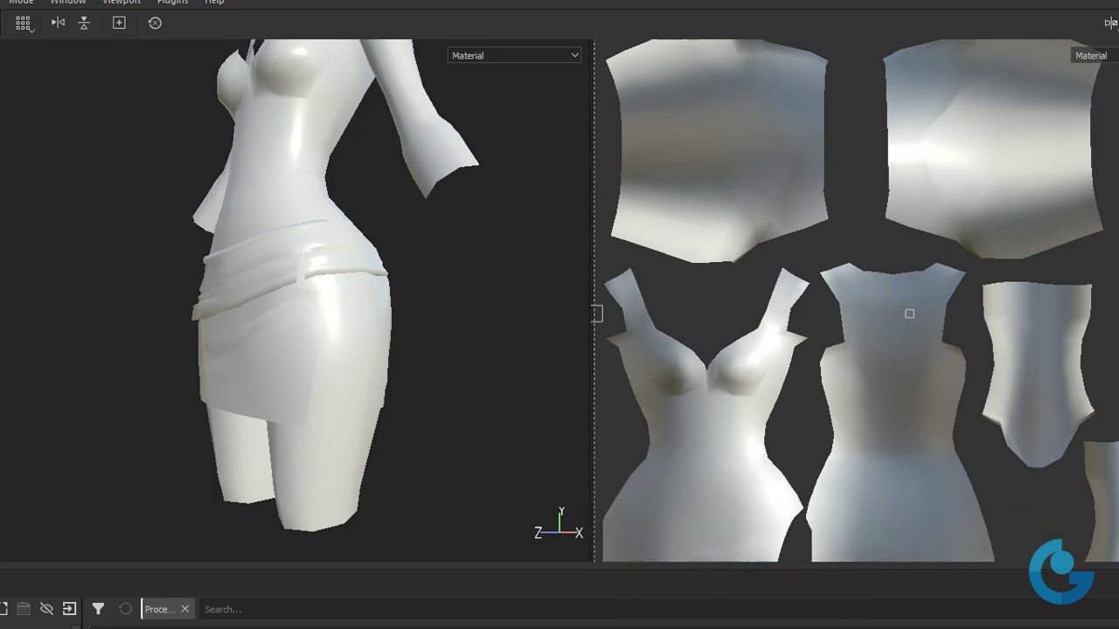
# Drop the procedural scales material onto the dress and zoom to check the pattern
pyautogui.moveTo(560, 625); pyautogui.dragTo(935, 437)
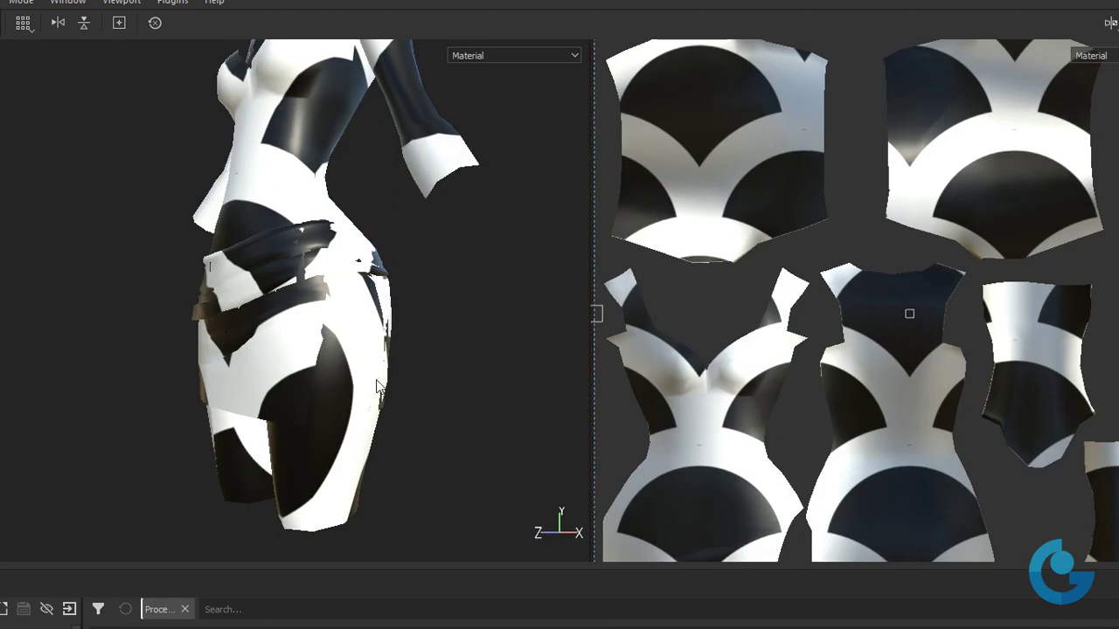
pyautogui.scroll(3, 381, 389)
pyautogui.moveTo(336, 446)
pyautogui.keyDown('alt'); pyautogui.mouseDown()
pyautogui.moveTo(554, 450)
pyautogui.moveTo(314, 466)
pyautogui.moveTo(395, 359)
pyautogui.mouseUp(); pyautogui.keyUp('alt')
pyautogui.scroll(-3, 554, 450)
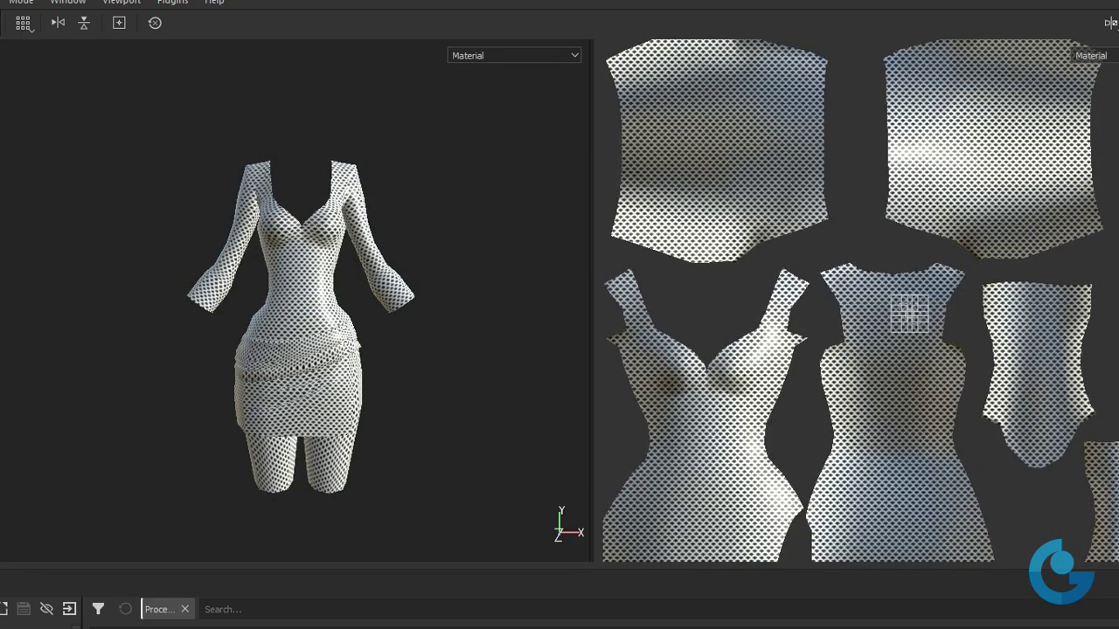
pyautogui.moveTo(428, 379)
pyautogui.mouseDown()
pyautogui.moveTo(263, 344)
pyautogui.moveTo(262, 384)
pyautogui.mouseUp()
pyautogui.scroll(5, 262, 385)
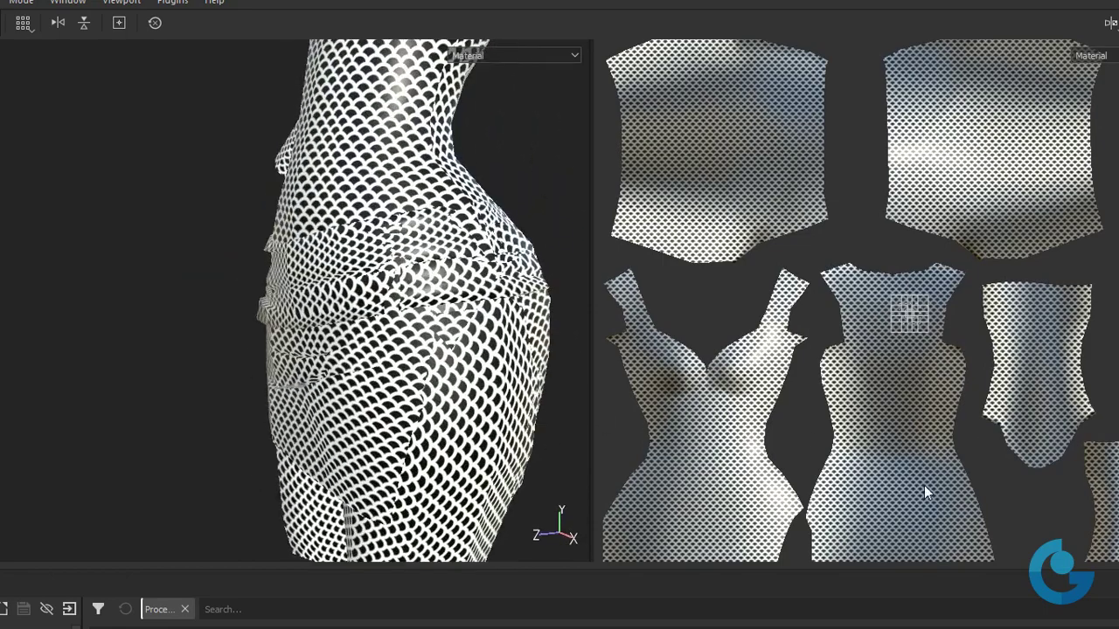
pyautogui.moveTo(262, 384); pyautogui.dragTo(403, 356, button='right')
pyautogui.scroll(-5, 403, 357)
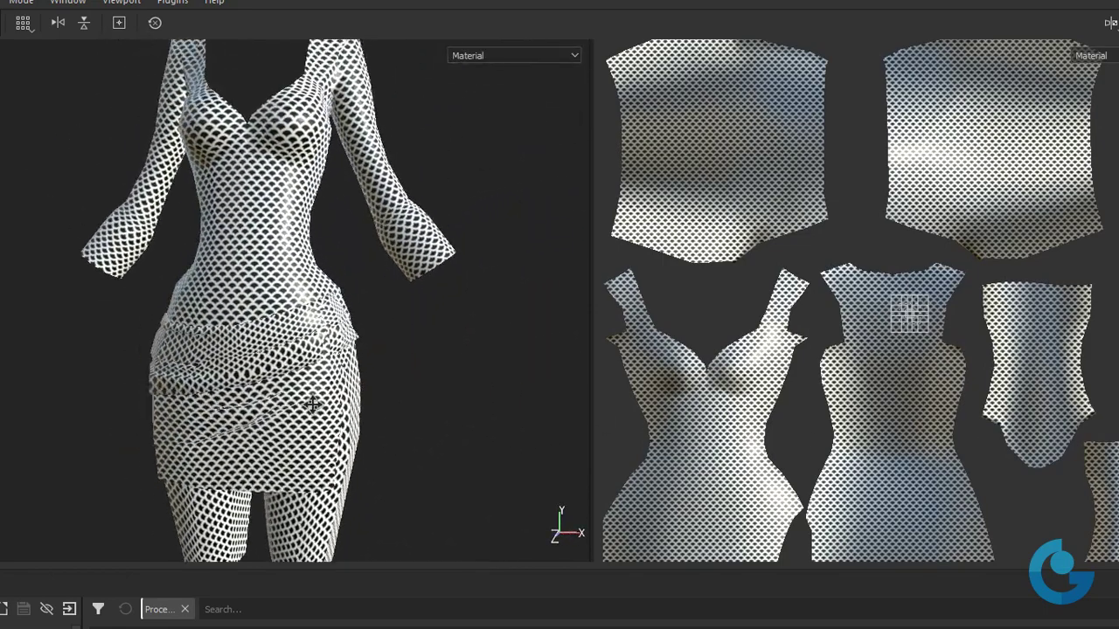
pyautogui.moveTo(312, 399); pyautogui.dragTo(407, 423, button='right')
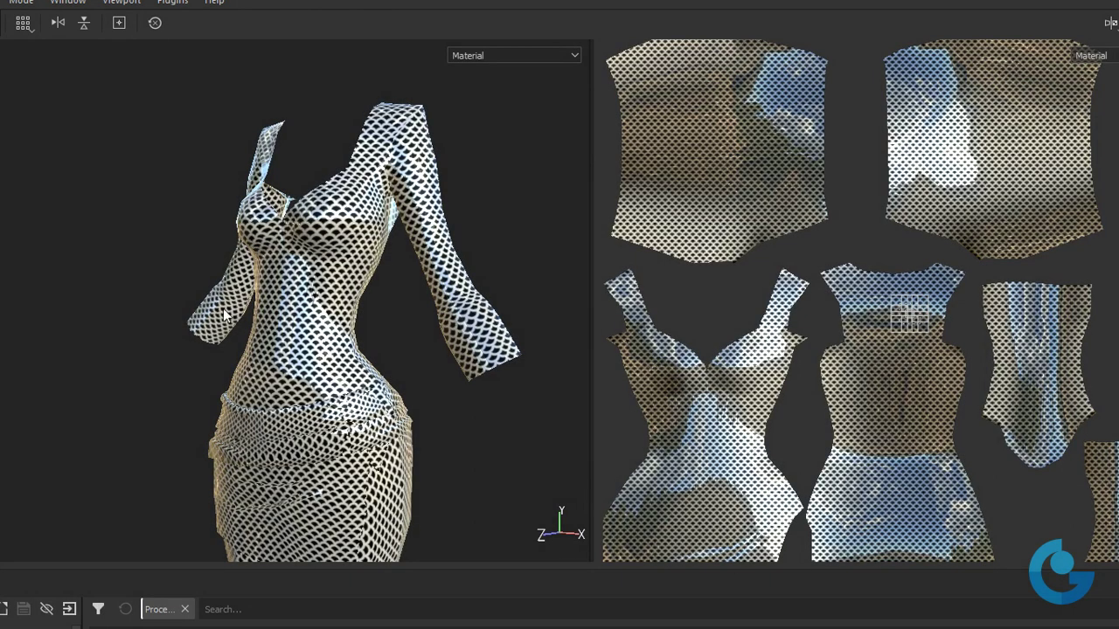
pyautogui.moveTo(332, 323)
pyautogui.keyDown('alt'); pyautogui.mouseDown()
pyautogui.moveTo(409, 326)
pyautogui.moveTo(180, 260)
pyautogui.moveTo(437, 322)
pyautogui.moveTo(367, 323)
pyautogui.mouseUp(); pyautogui.keyUp('alt')
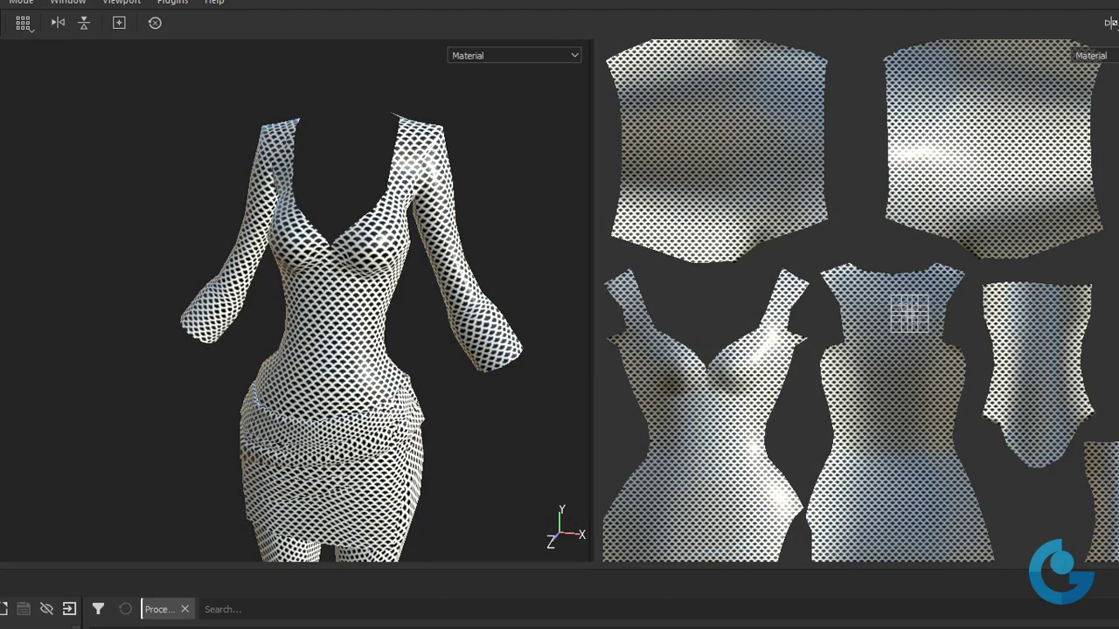
pyautogui.moveTo(367, 349)
pyautogui.keyDown('alt'); pyautogui.mouseDown()
pyautogui.moveTo(499, 393)
pyautogui.moveTo(205, 313)
pyautogui.moveTo(392, 344)
pyautogui.mouseUp(); pyautogui.keyUp('alt')
pyautogui.scroll(5, 499, 393)
pyautogui.scroll(-3, 499, 393)
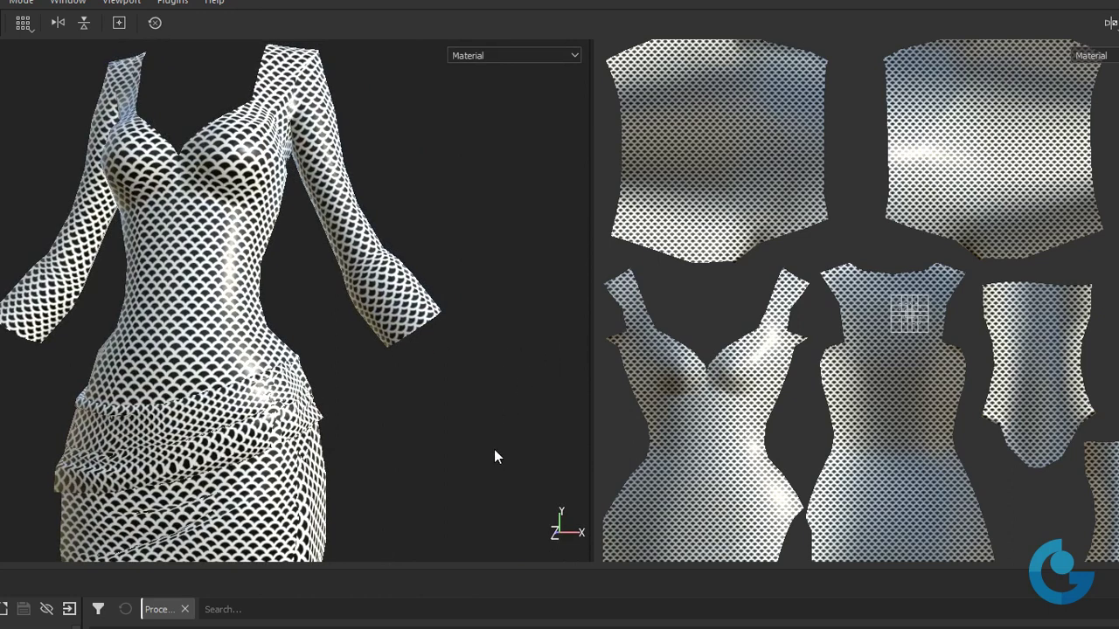